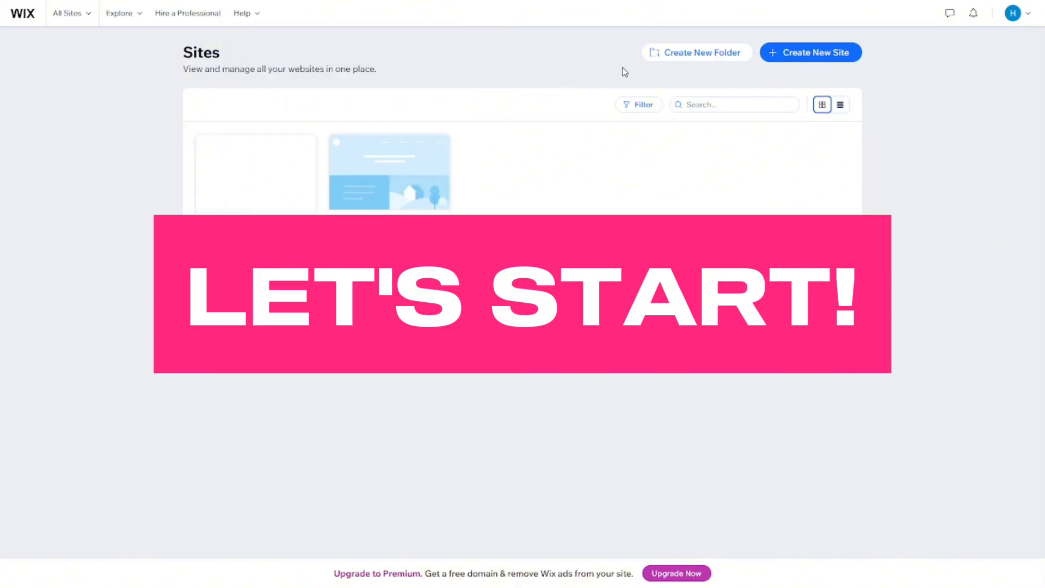
Examine the plan, published, editor type and app filters for the sites, and show the sites in list view.
click(629, 105)
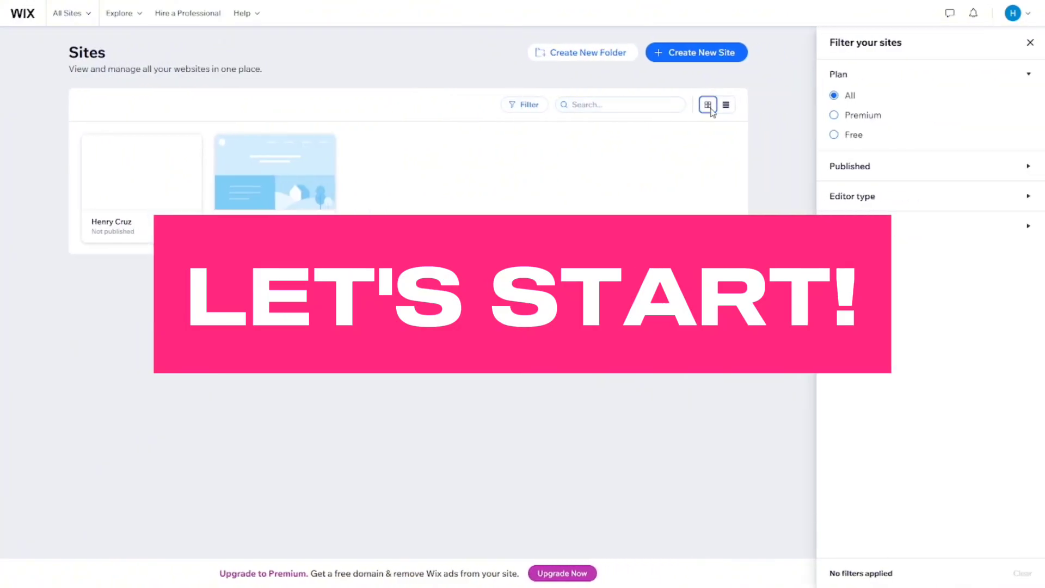
click(841, 166)
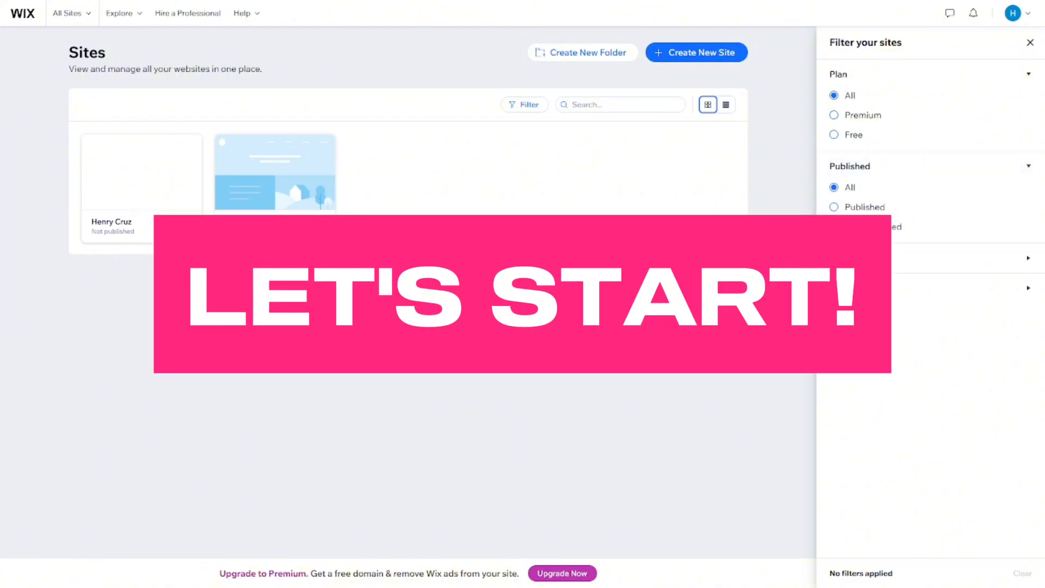
click(855, 258)
click(870, 372)
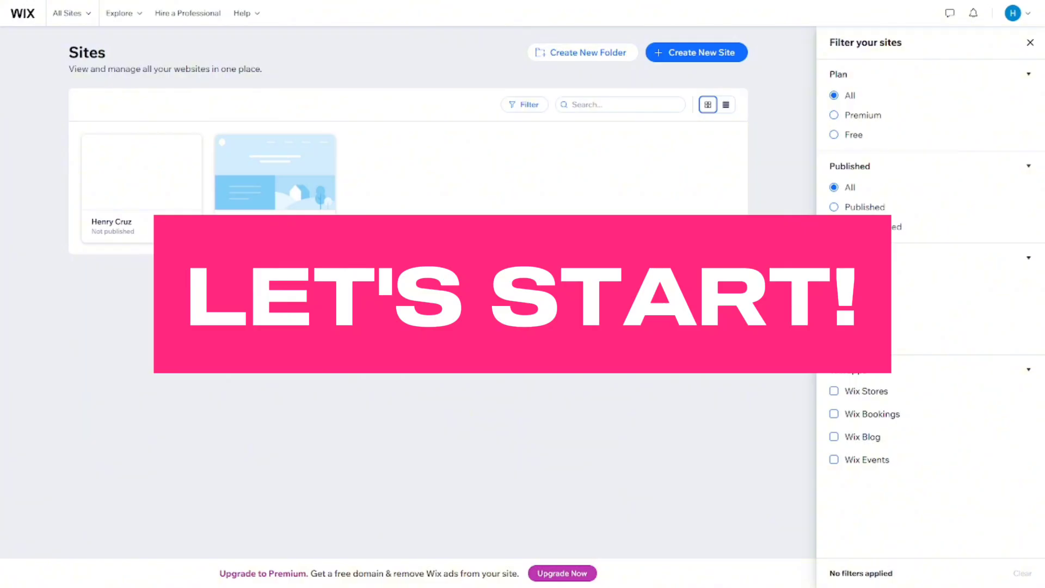
click(1030, 42)
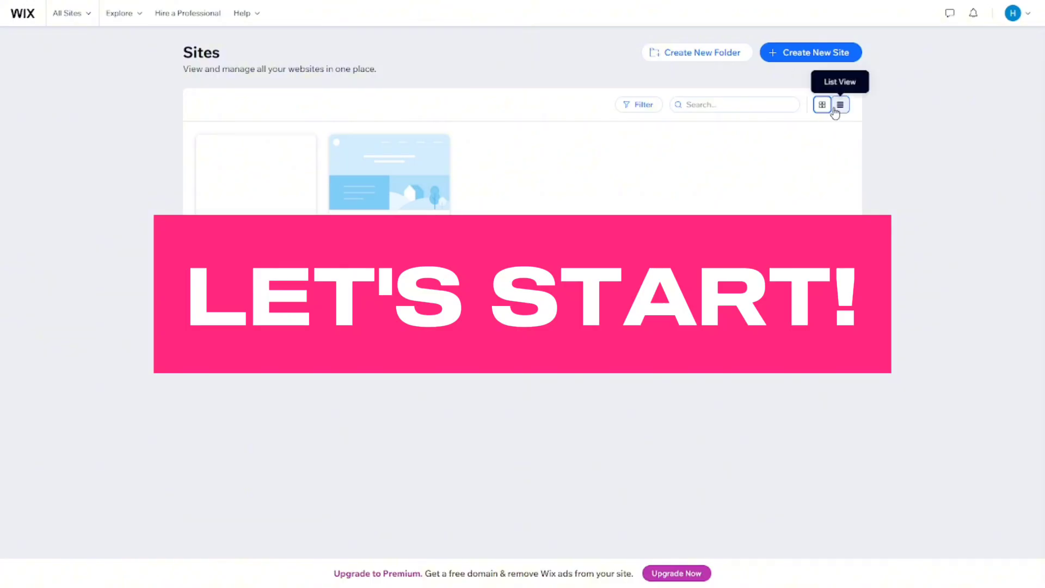
click(836, 109)
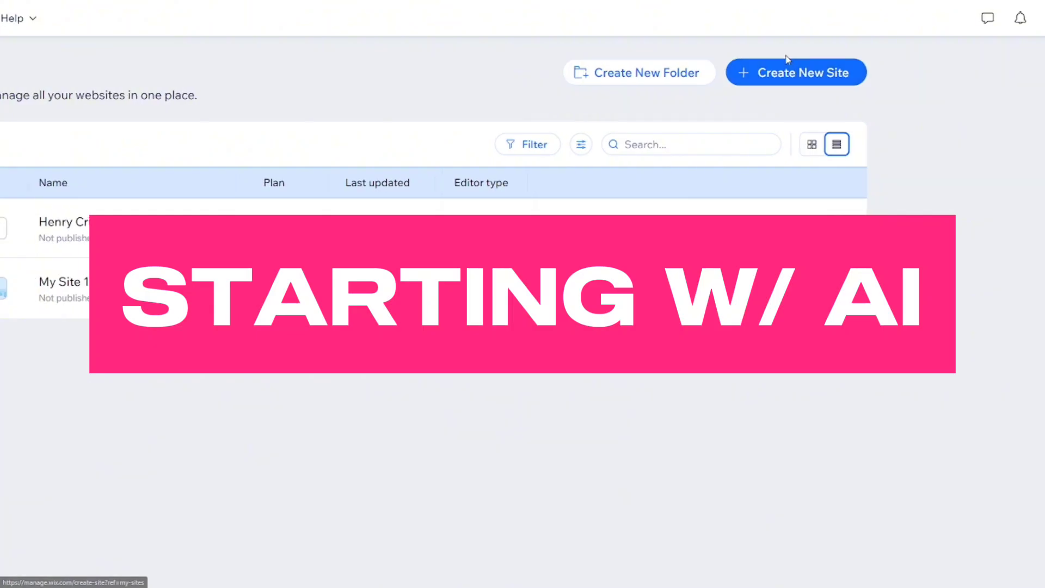
Create a new site using the AI chat and describe what the site is about as "Portfolio".
click(779, 77)
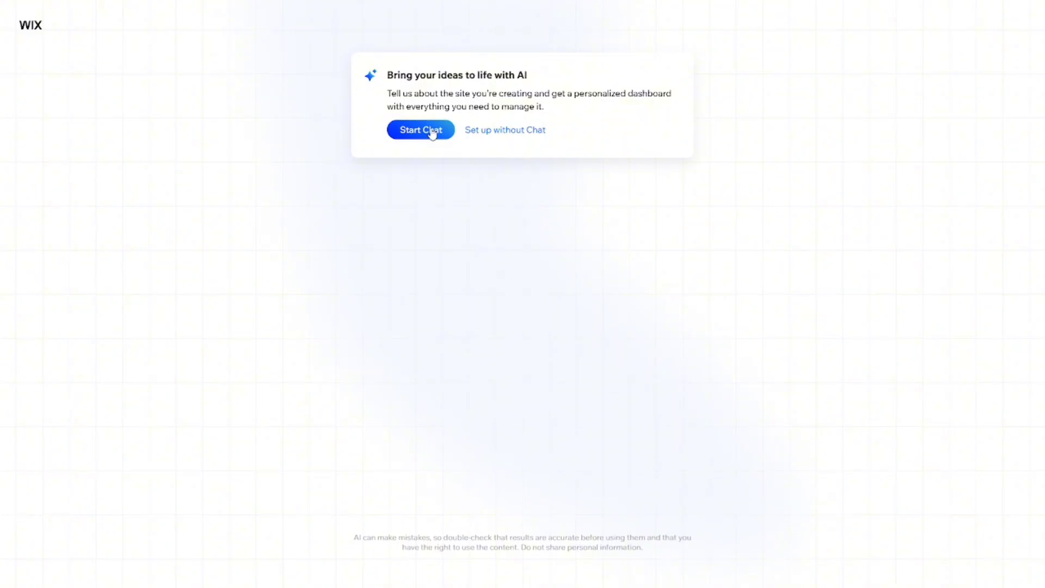
click(433, 134)
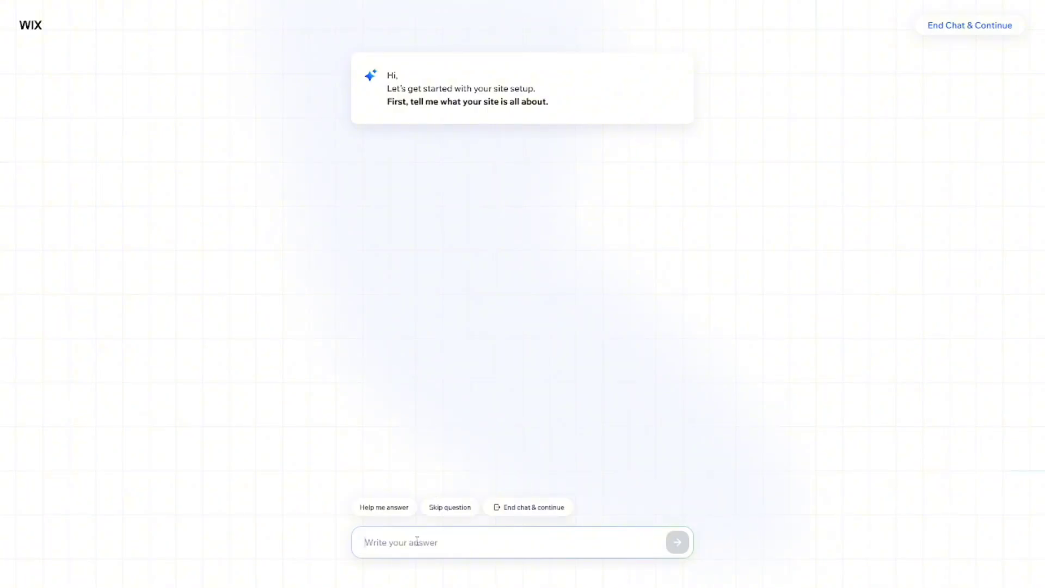
text(Po)
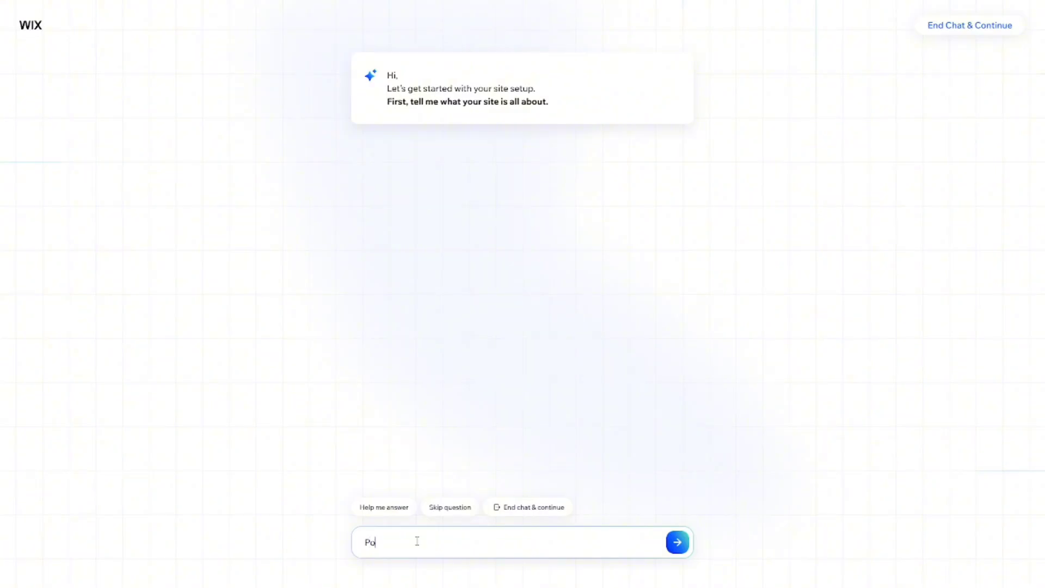
text(rtfolio)
click(679, 543)
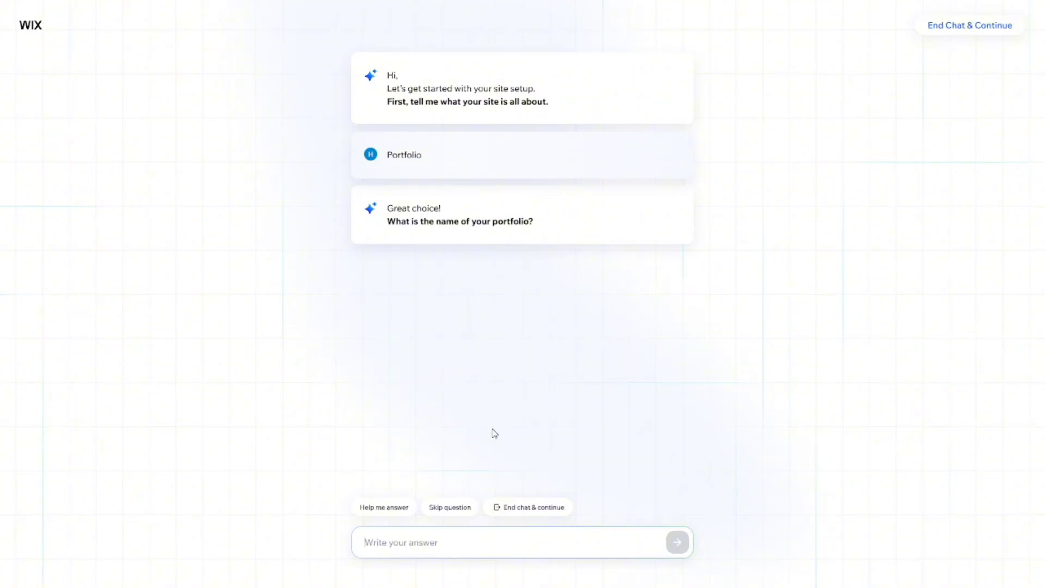
Answer the portfolio name question with the owner's full name followed by "Portfolio".
text(w)
key(BackSpace)
text(j)
key(BackSpace)
text(John Doe Portfolio)
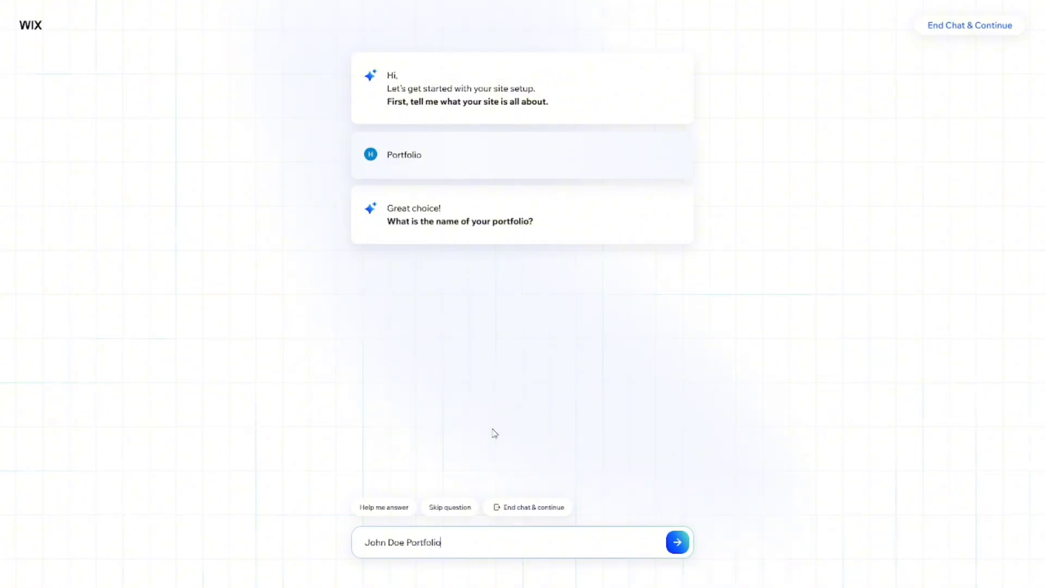
key(Return)
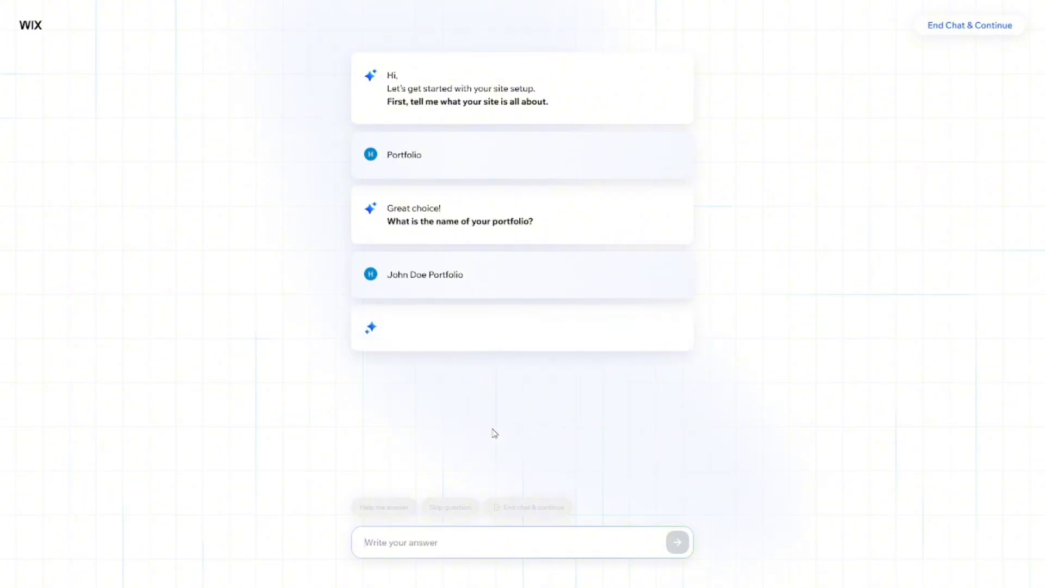
Tell the AI chat that the content type is photography and answer "sure add them" to the additional goals question.
text(photography)
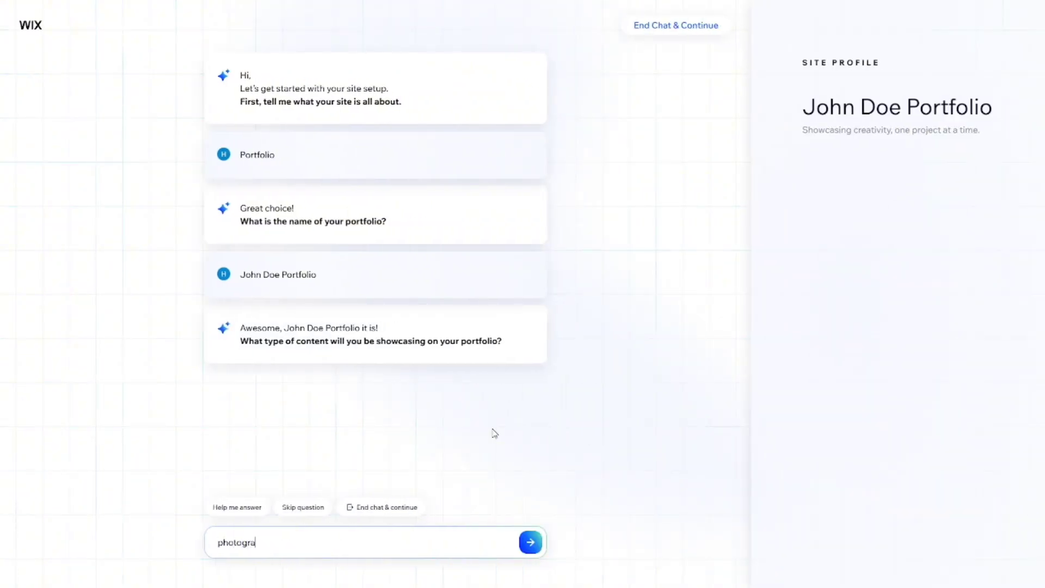
click(530, 543)
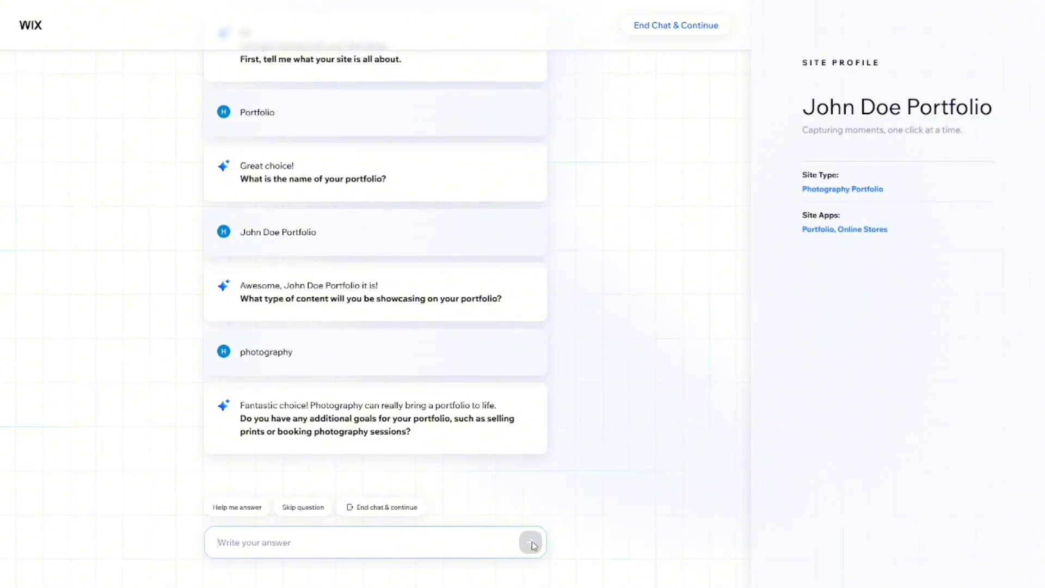
text(sure add them)
click(532, 543)
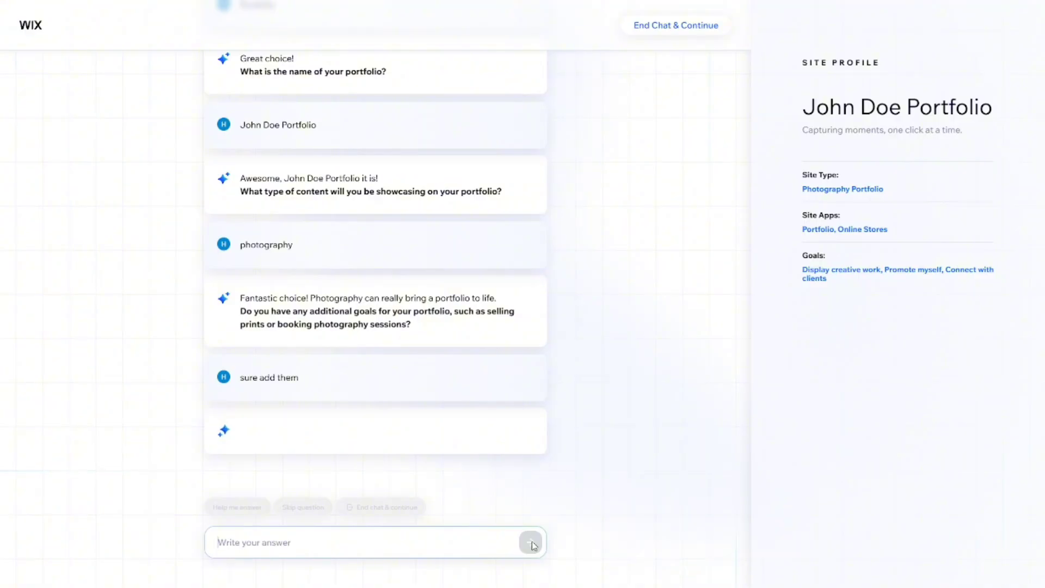
click(301, 430)
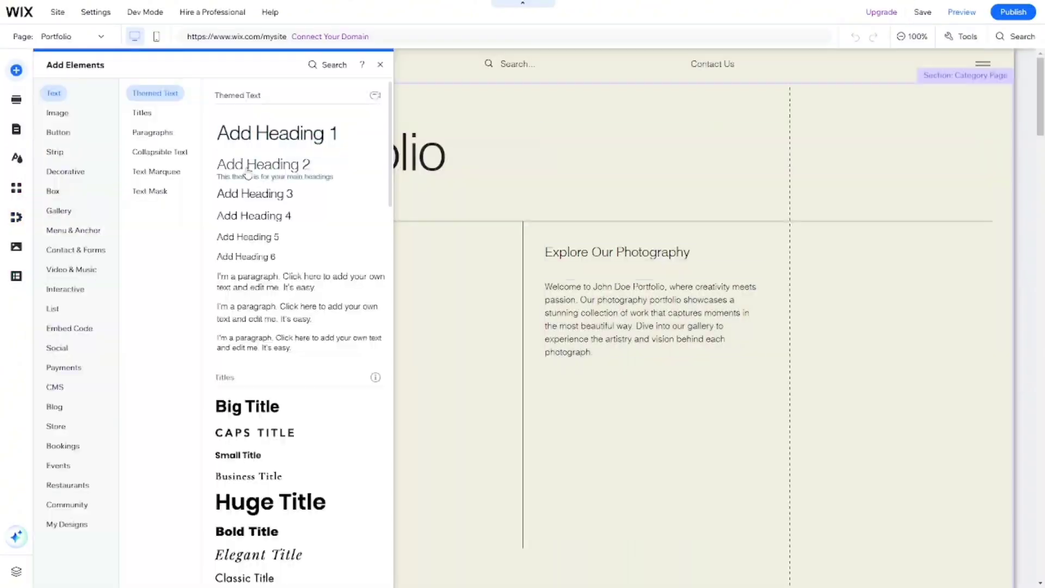
Replace the welcome section's main title with "Hi I am" followed by the owner's full name and an exclamation mark.
double_click(364, 143)
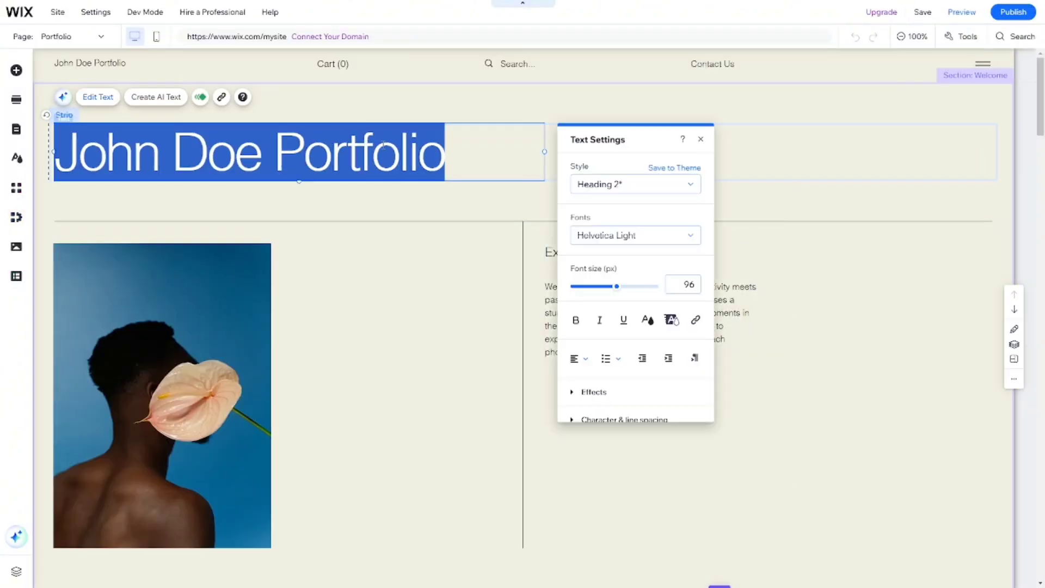
click(454, 153)
key(BackSpace)
key(BackSpace)
key(BackSpace)
key(BackSpace)
key(BackSpace)
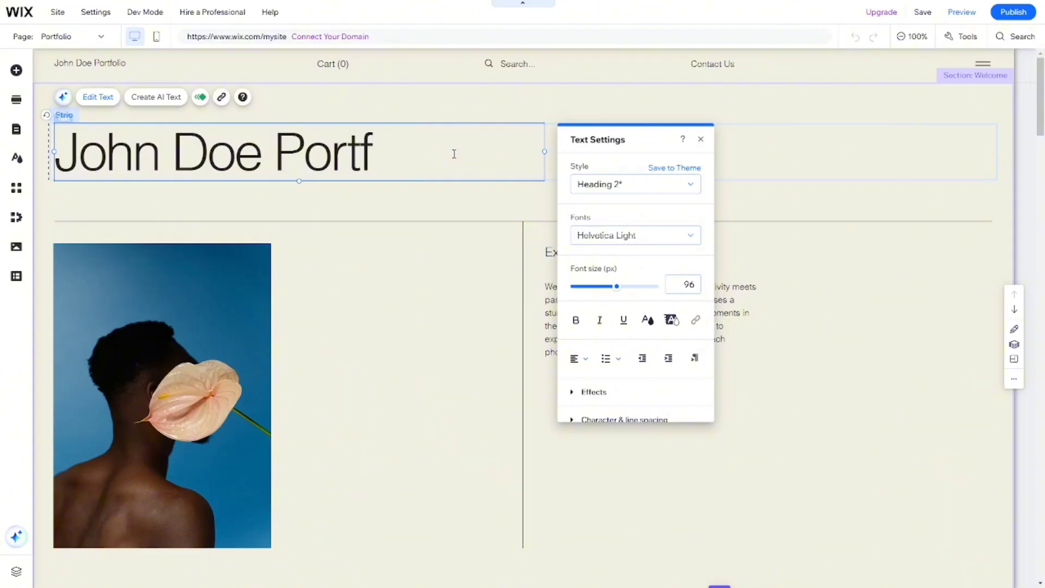
key(BackSpace)
text(t)
key(ctrl+a)
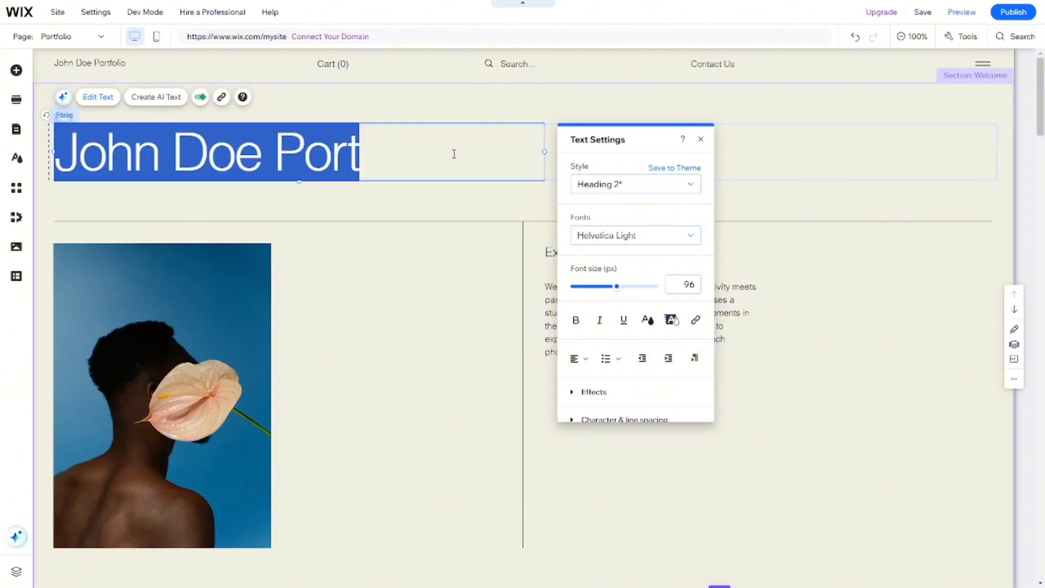
key(BackSpace)
text(Hi)
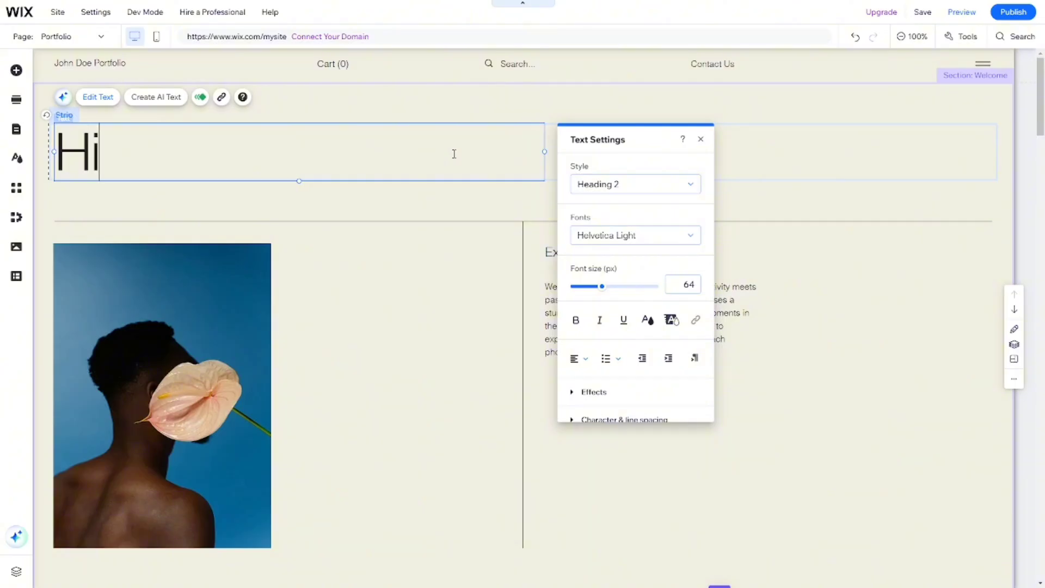
text( I am Jo)
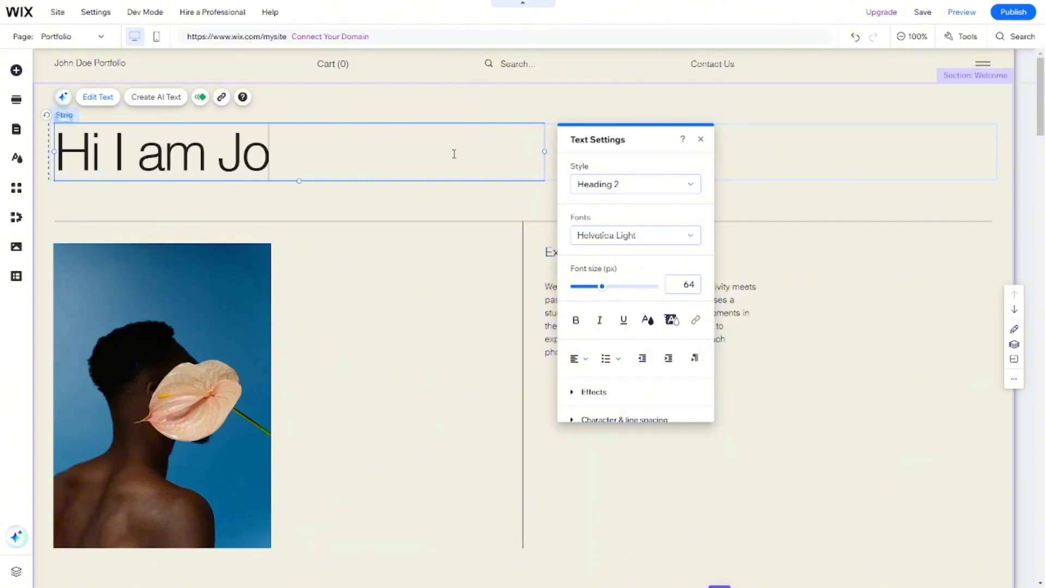
text(hn d)
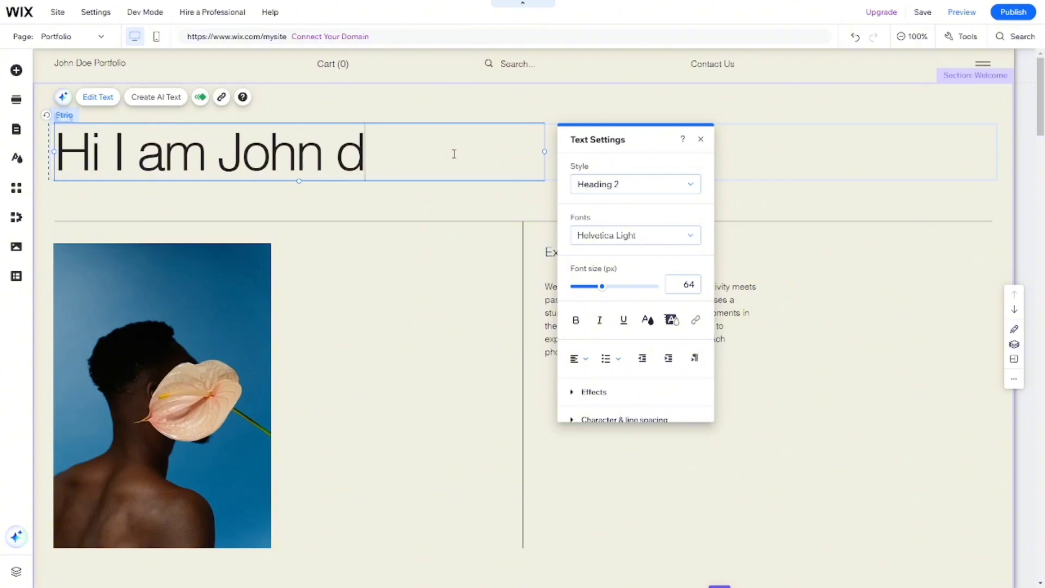
key(BackSpace)
text(Doe!)
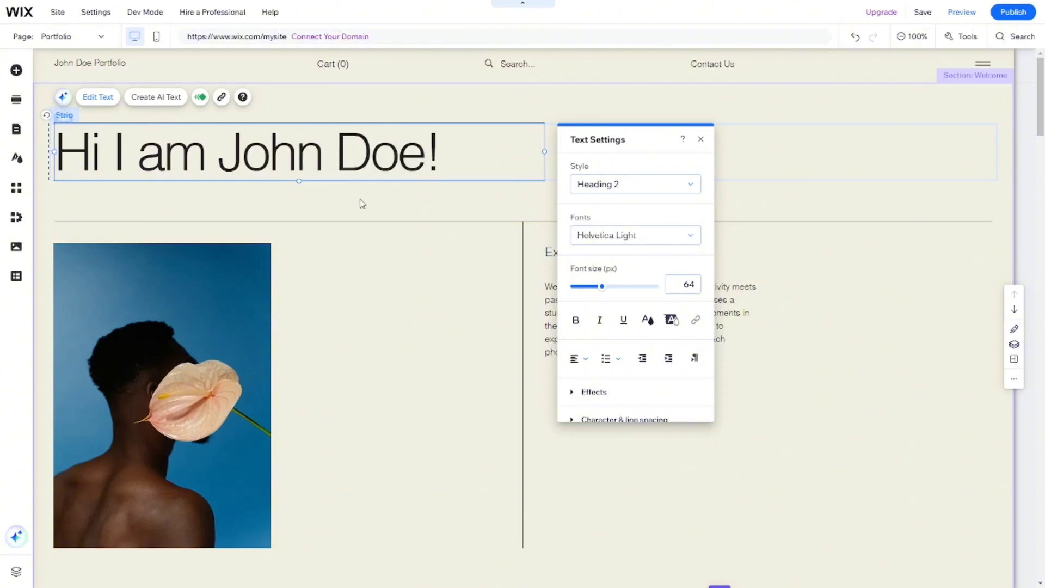
click(334, 211)
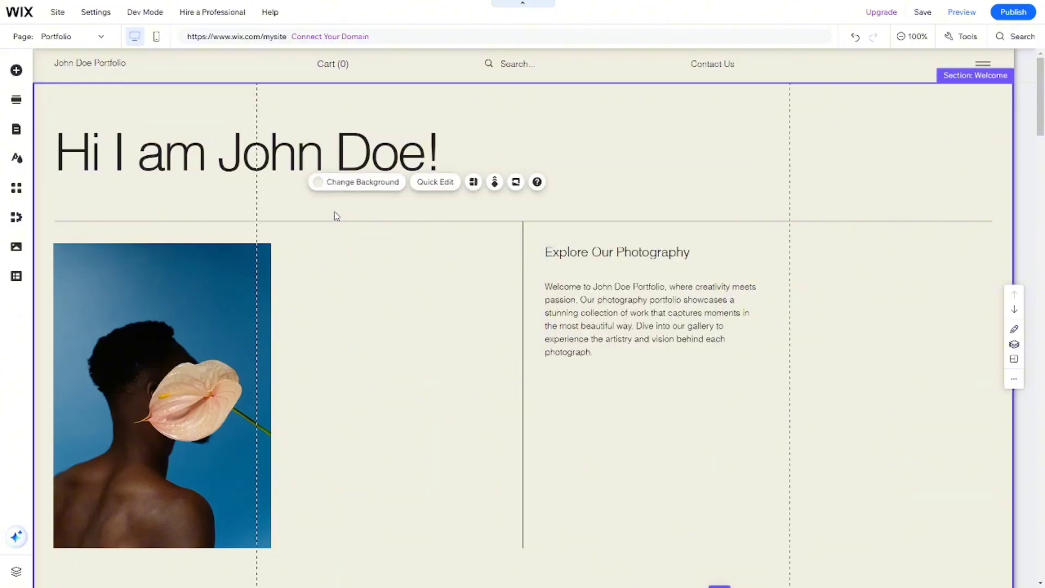
Add a themed Heading 3 text element and place it directly below the main title, aligned with its left edge.
click(16, 72)
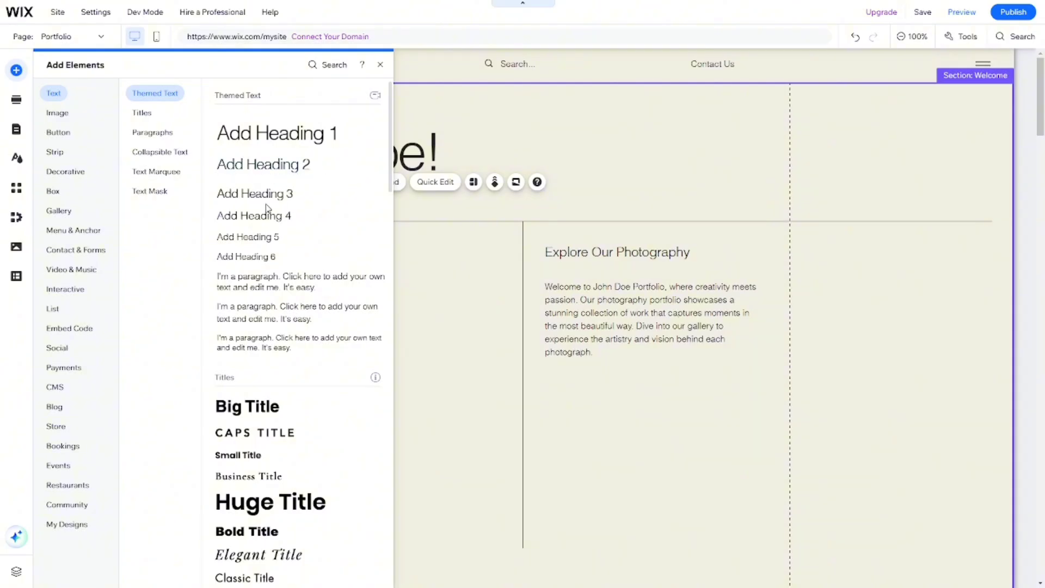
drag(275, 205, 459, 334)
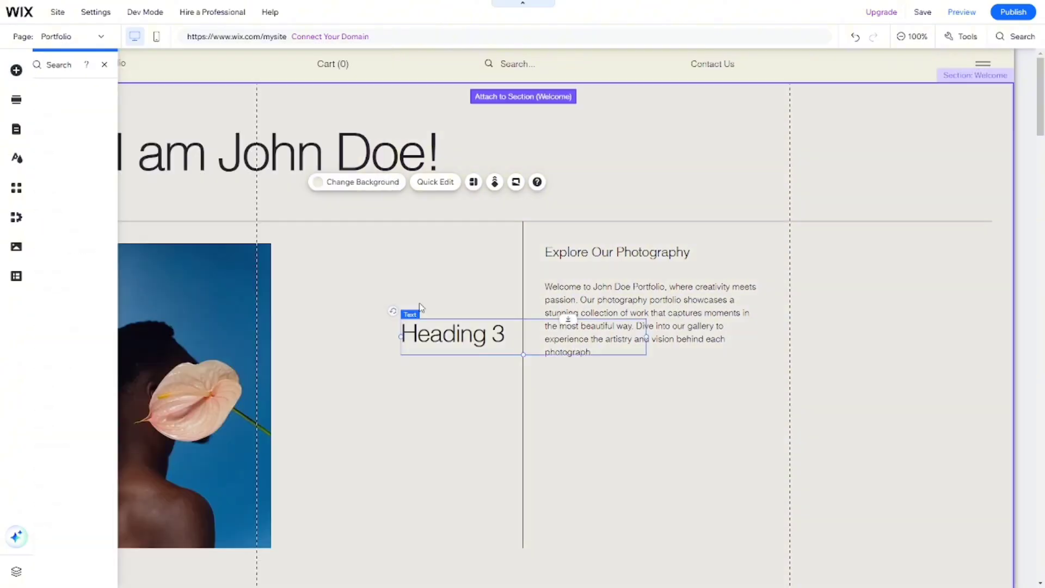
drag(398, 345, 93, 201)
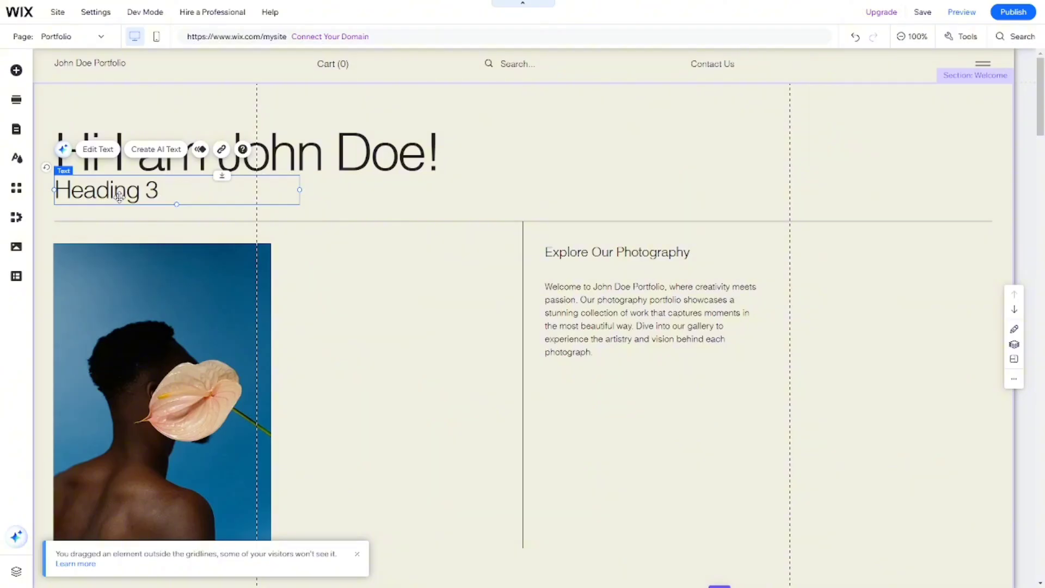
Set the new subheading's text to "Capturing Moments!" and move the main title slightly up.
double_click(119, 197)
text(Caput)
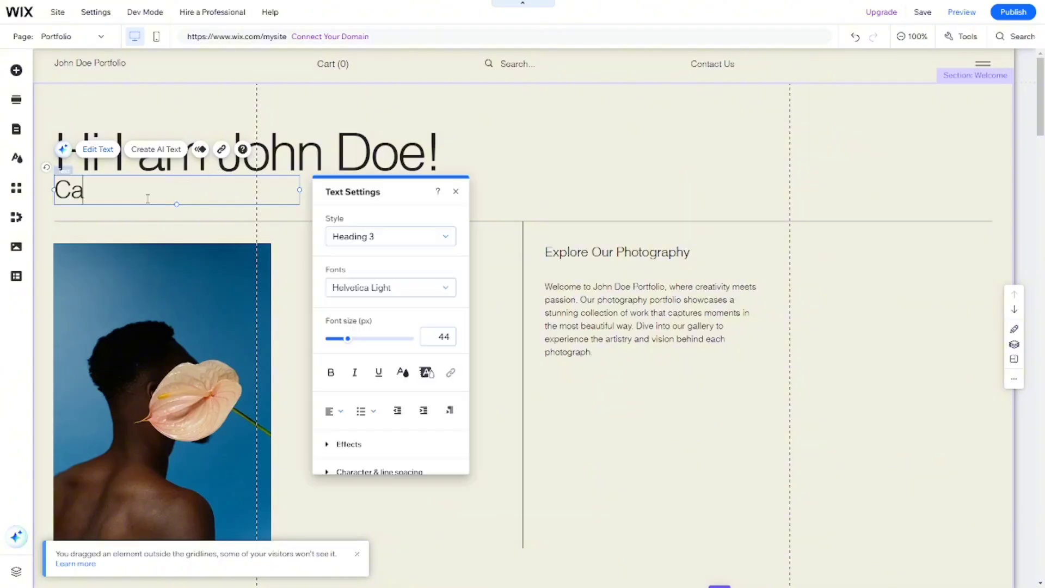
key(BackSpace)
key(BackSpace)
text(turing Moments)
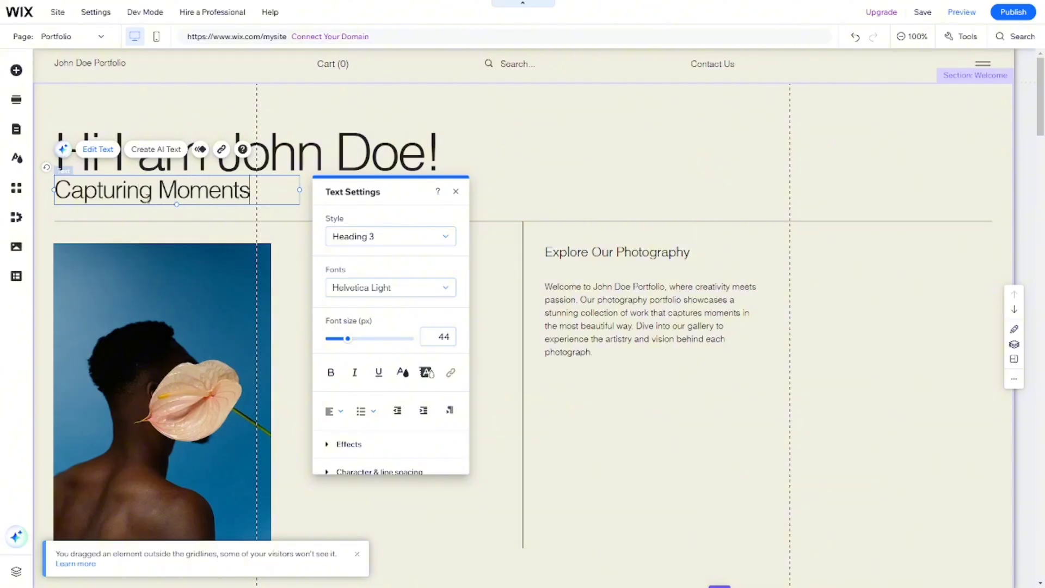
text(!)
click(382, 159)
click(382, 159)
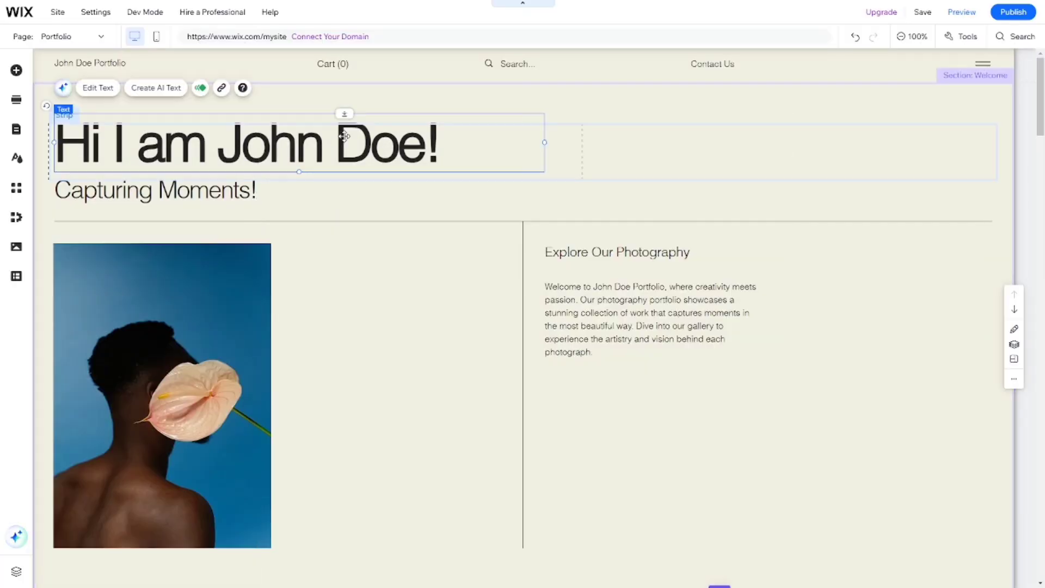
Replace the portrait image in the welcome section with the site-files photo of a landscape seen through a camera lens.
scroll(345, 140, down, 2)
click(196, 226)
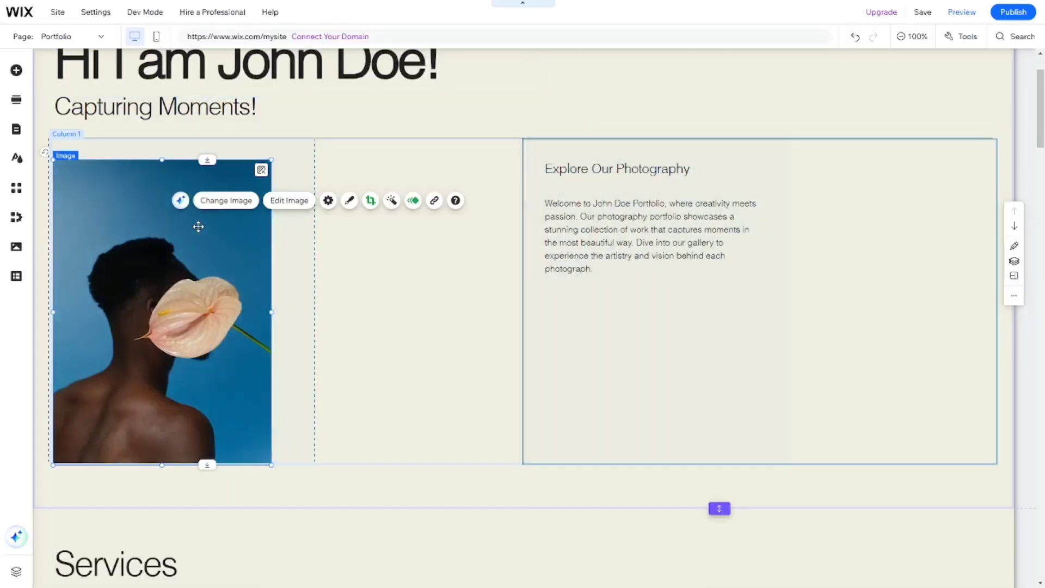
click(222, 202)
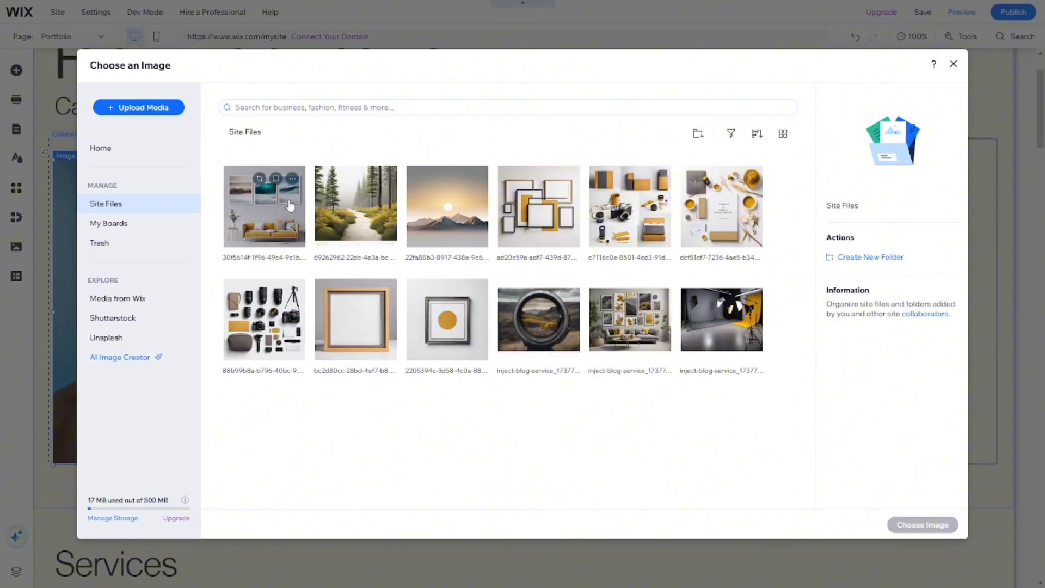
click(439, 197)
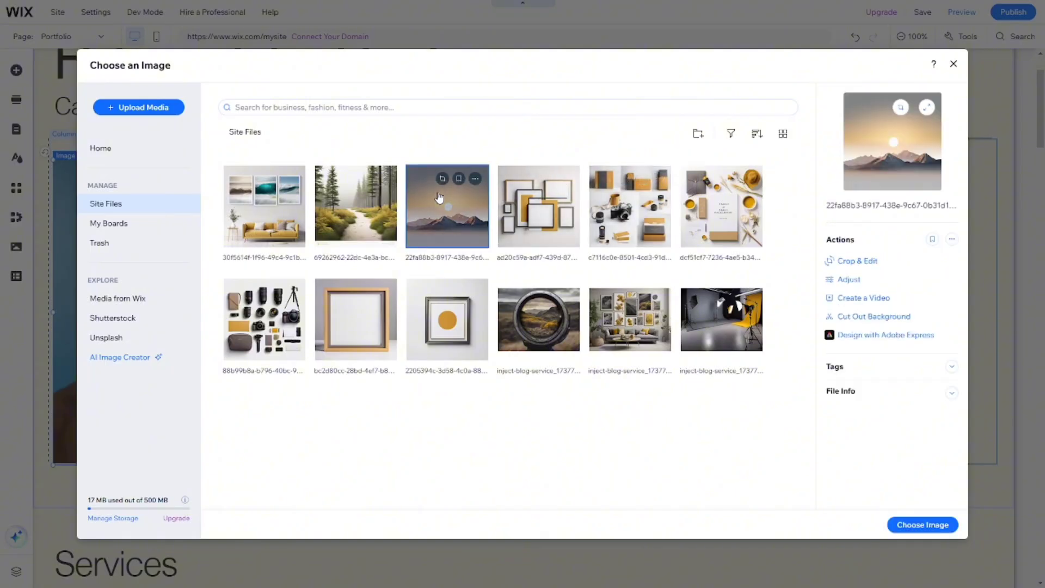
click(356, 213)
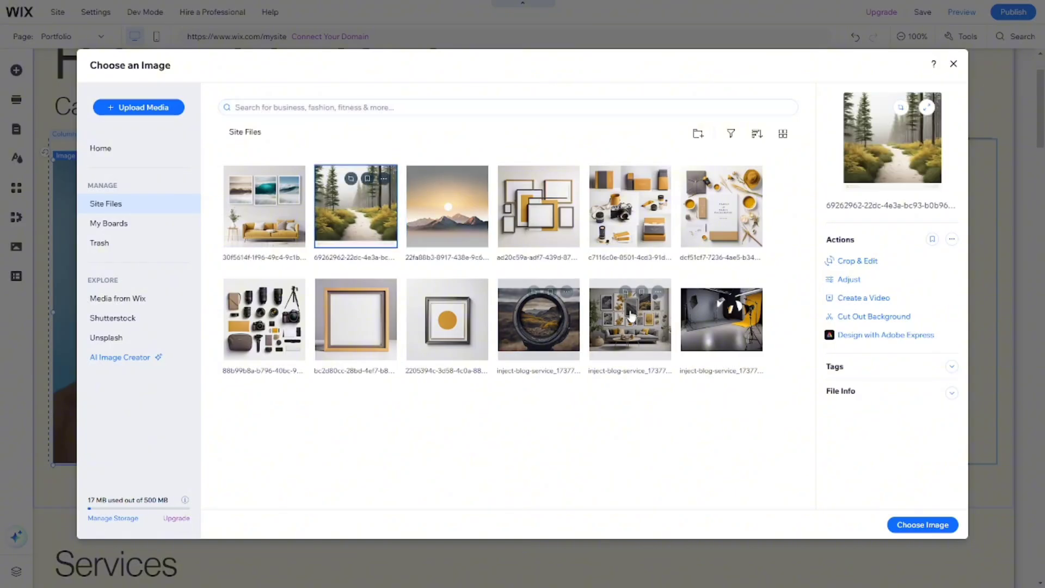
click(538, 317)
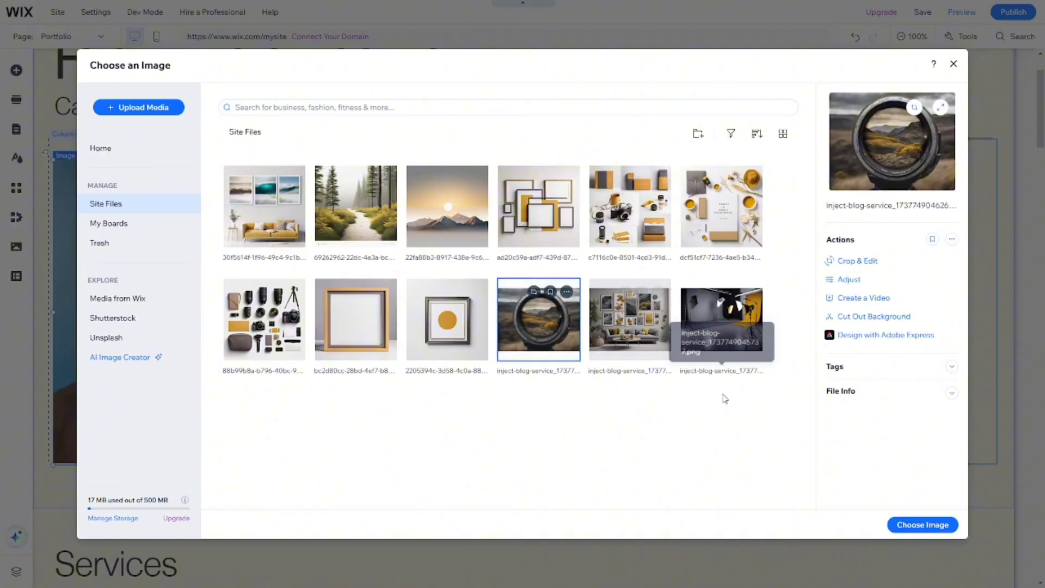
click(922, 525)
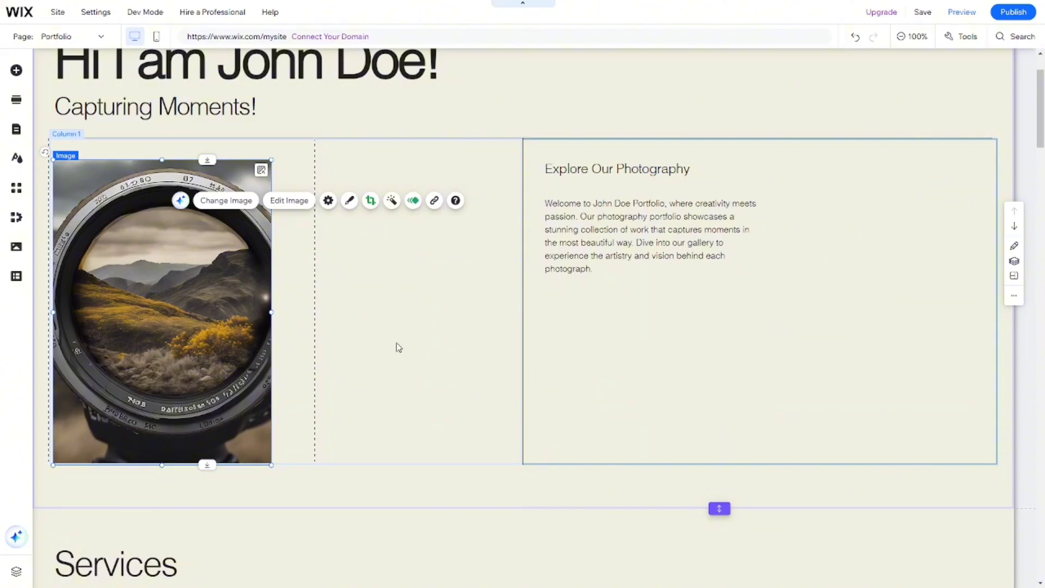
Review the page's sections from the welcome strip through both Services sections to My Portfolio.
click(401, 344)
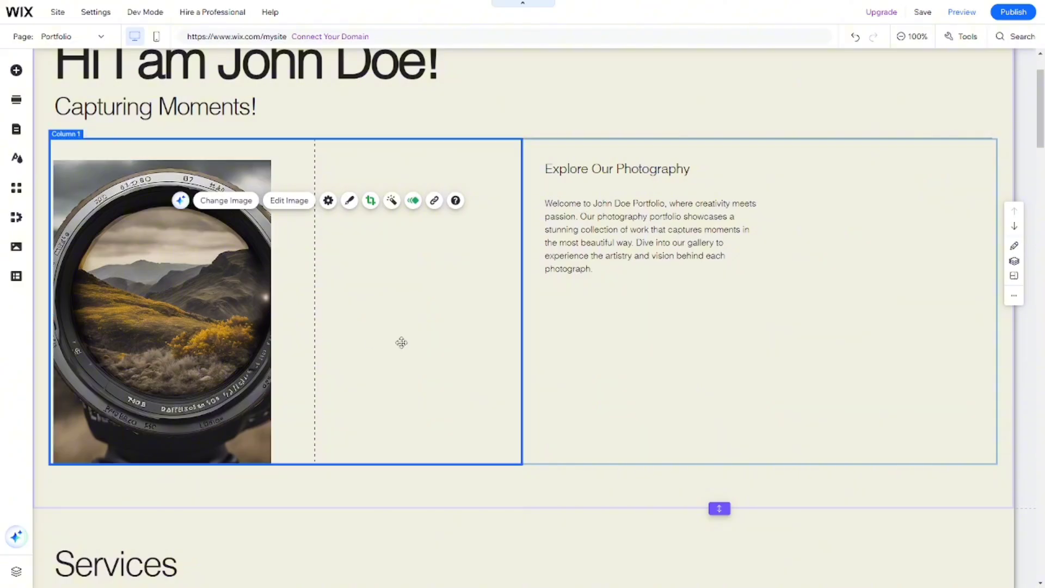
click(416, 491)
scroll(441, 335, down, 4)
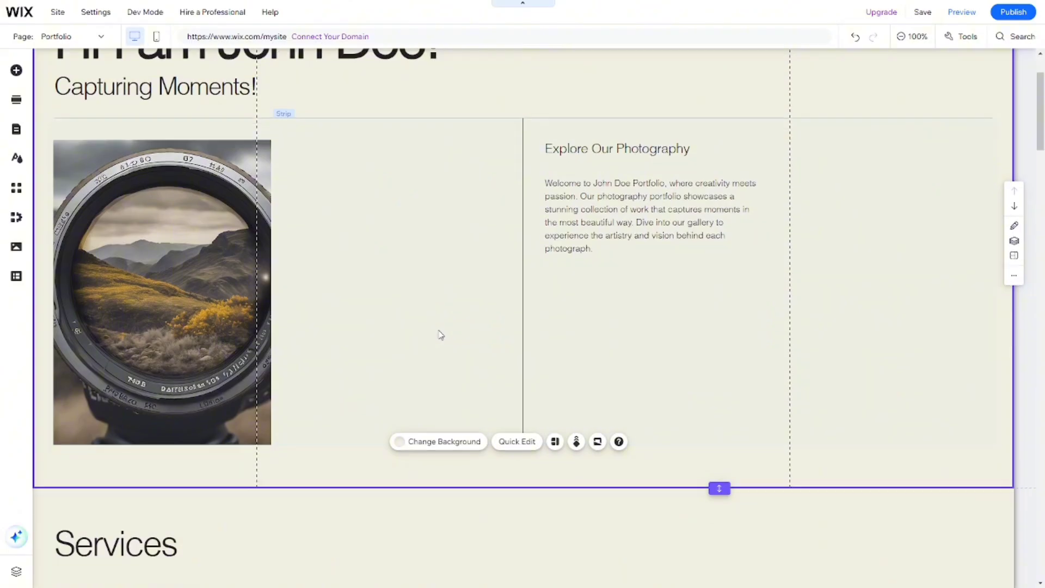
scroll(441, 335, down, 5)
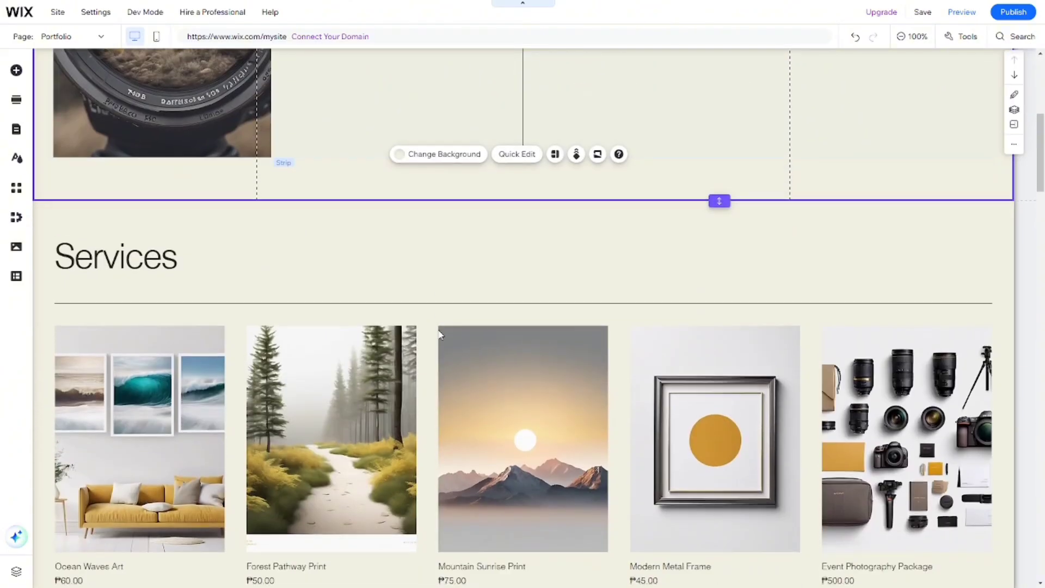
scroll(441, 335, down, 1)
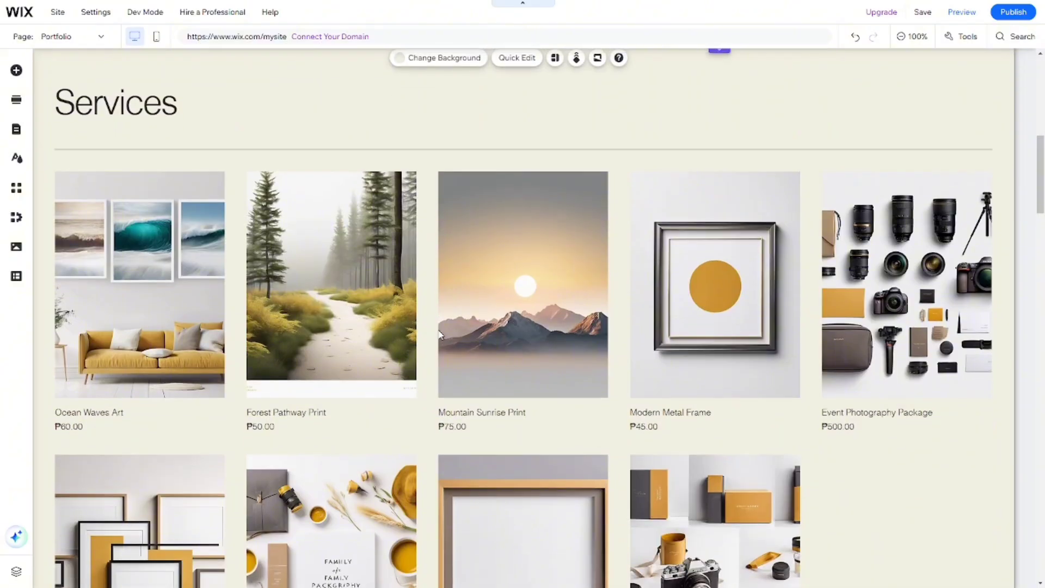
scroll(430, 322, up, 1)
click(417, 306)
scroll(417, 306, down, 3)
scroll(418, 306, down, 8)
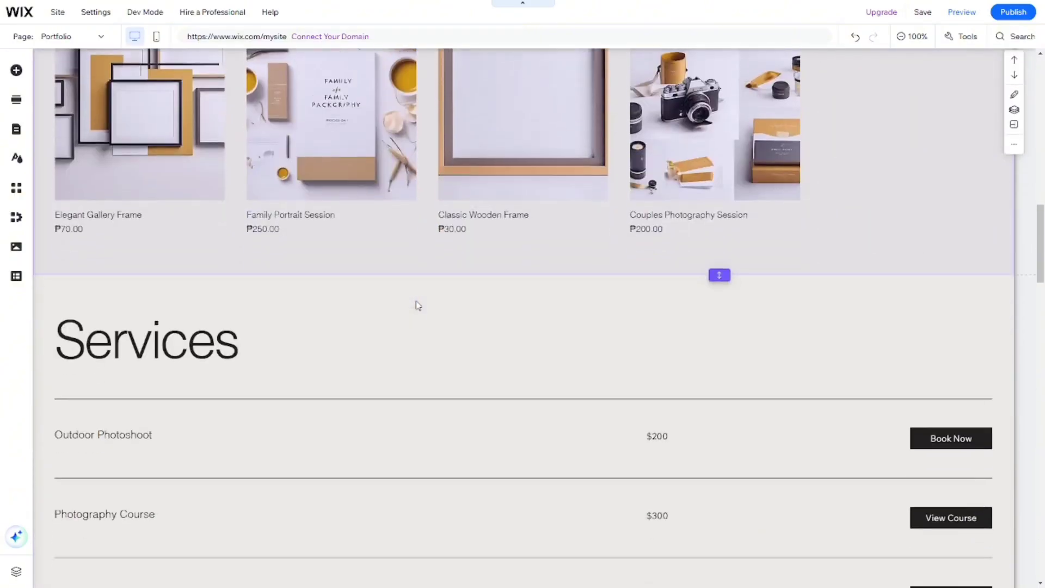
scroll(418, 306, down, 2)
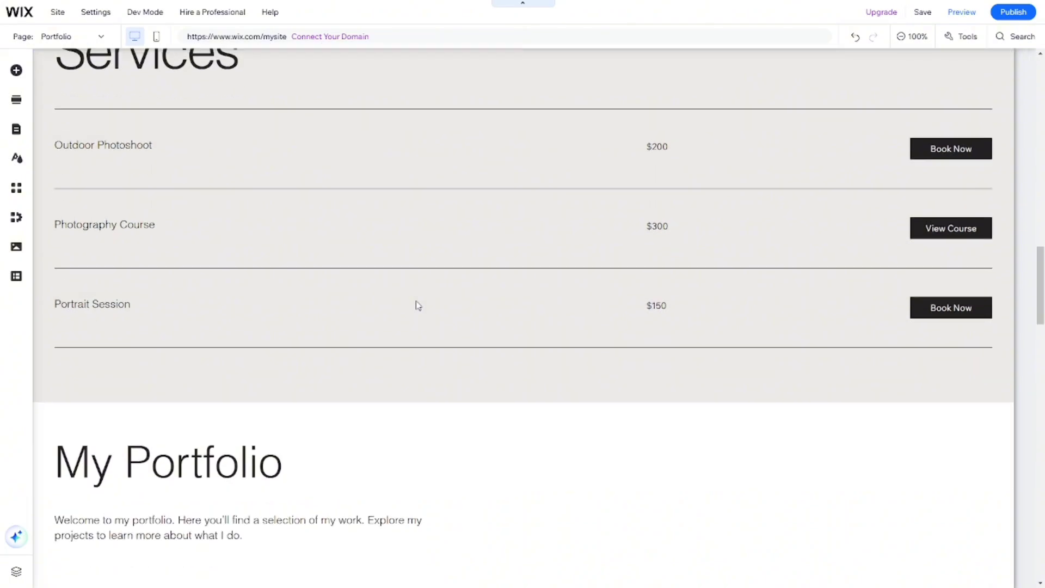
scroll(417, 306, up, 1)
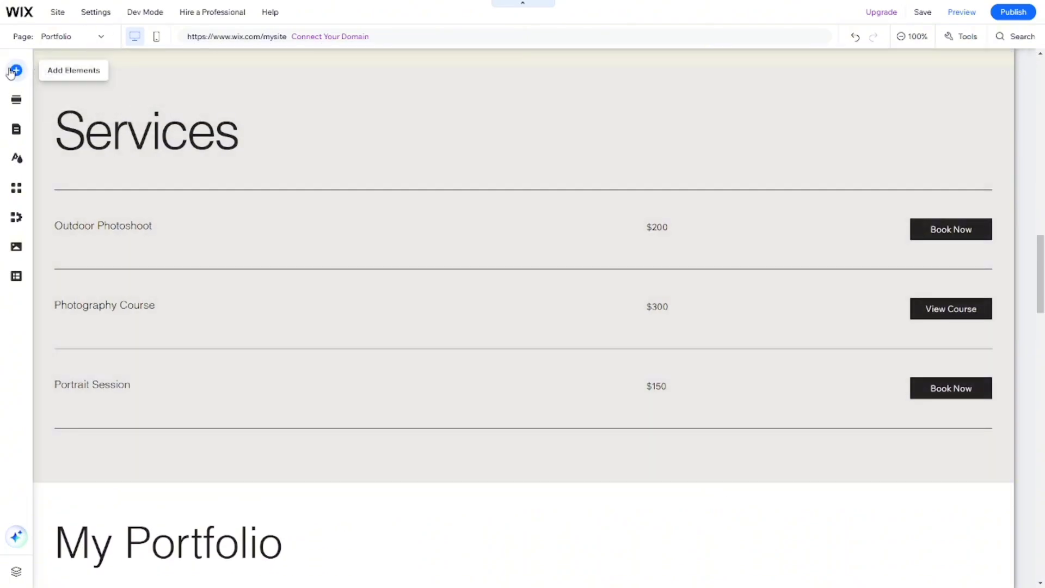
Browse the Promotion, Testimonials and Contact section templates and try to add the Contact Us template with a map.
click(15, 70)
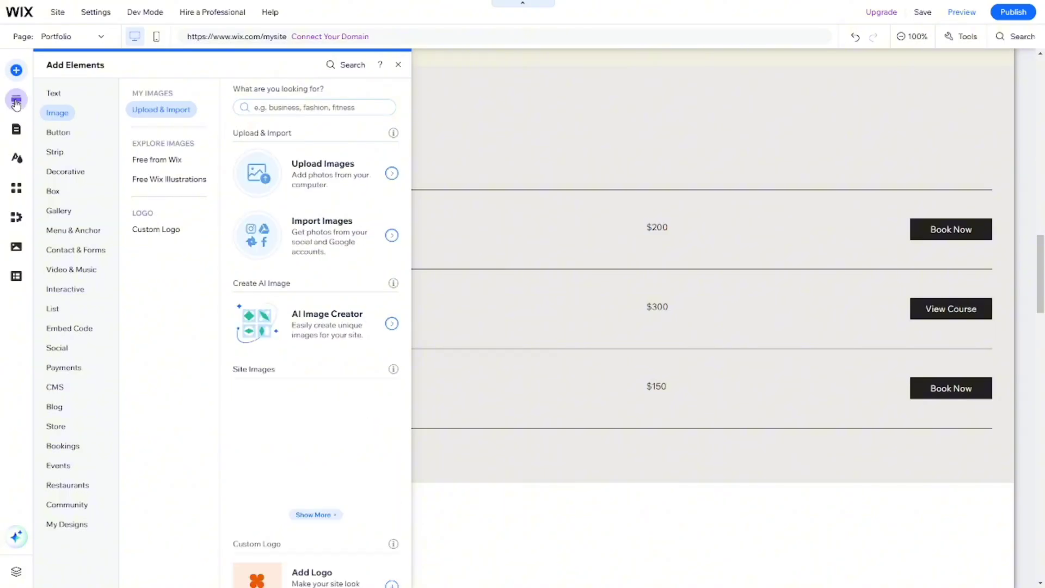
click(17, 100)
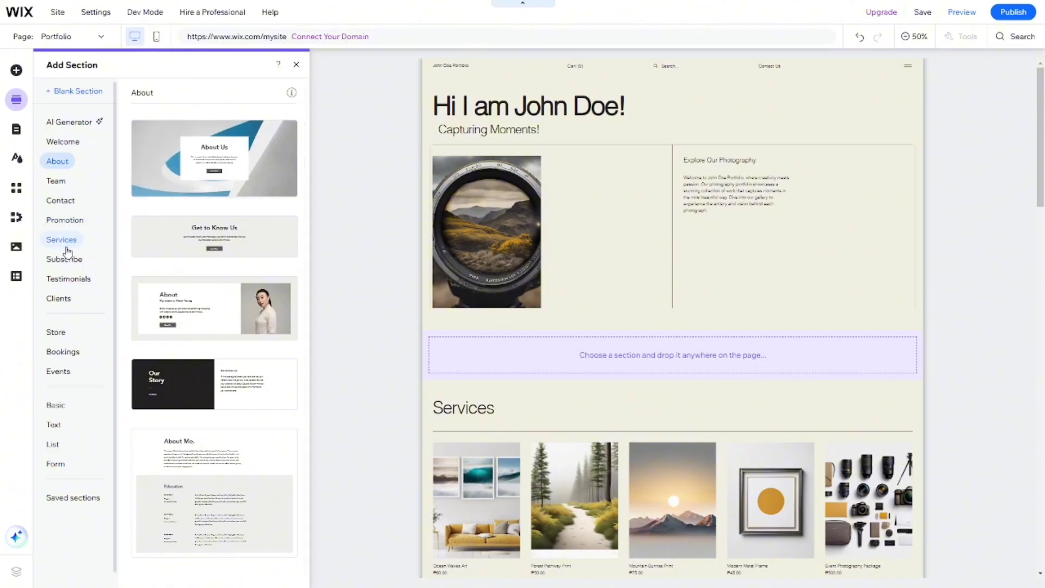
click(62, 223)
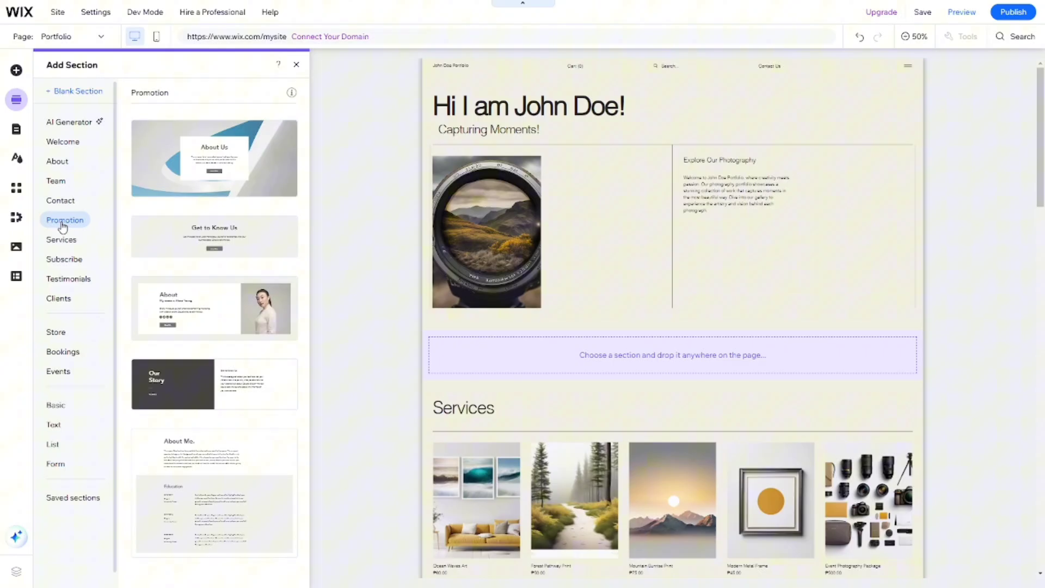
click(69, 282)
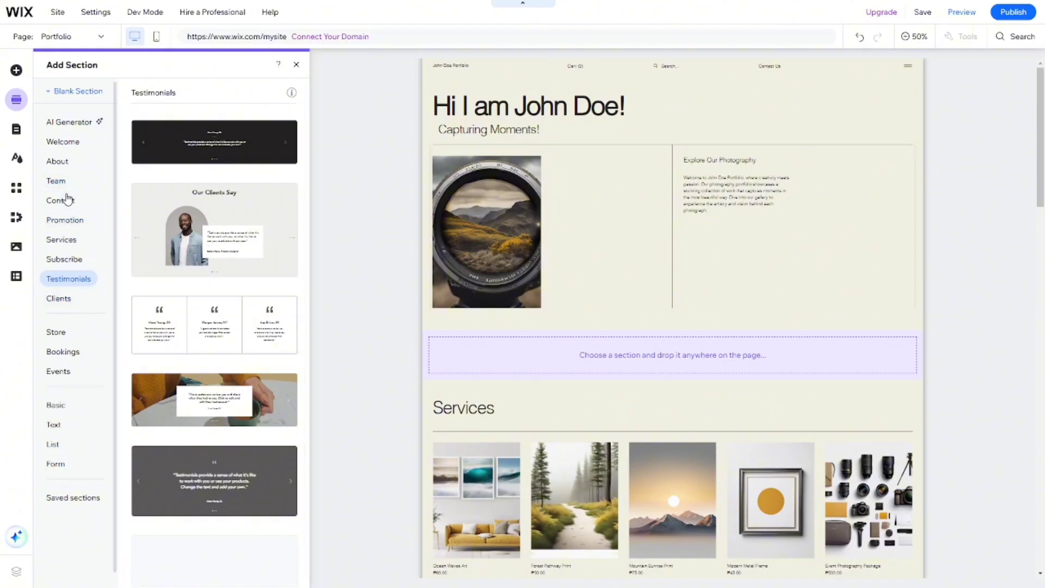
click(61, 201)
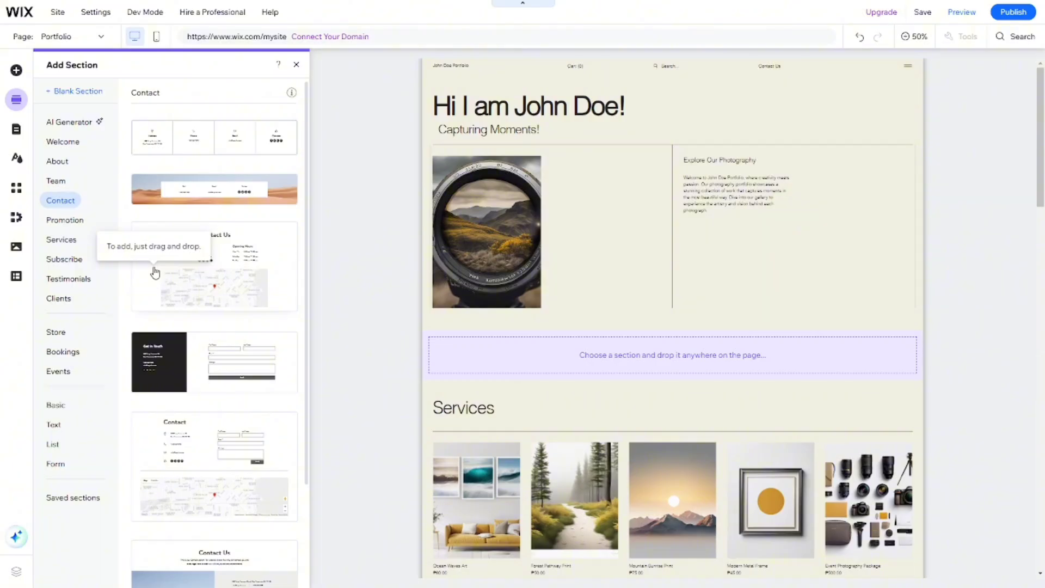
drag(155, 273, 539, 187)
Move the My Portfolio block up to directly below the "Capturing Moments!" subheading and check the sections beneath it.
drag(567, 256, 567, 353)
key(ctrl+minus)
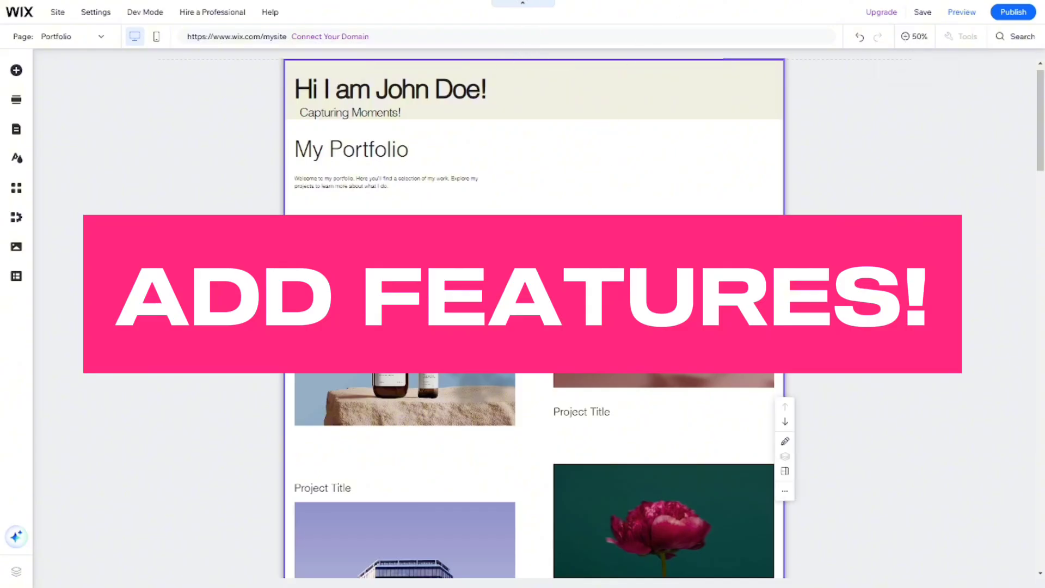
scroll(533, 319, down, 5)
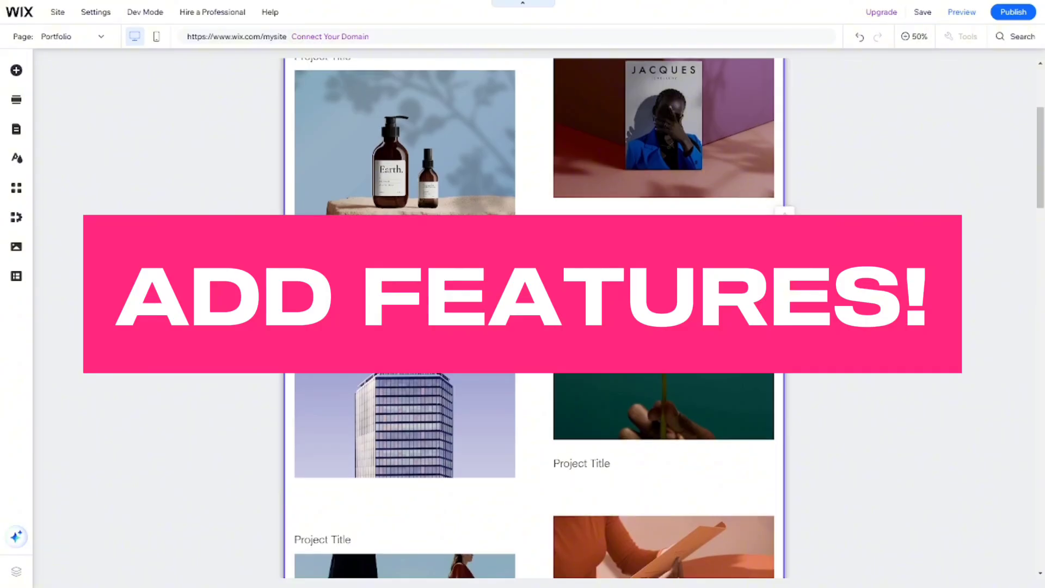
scroll(542, 257, down, 10)
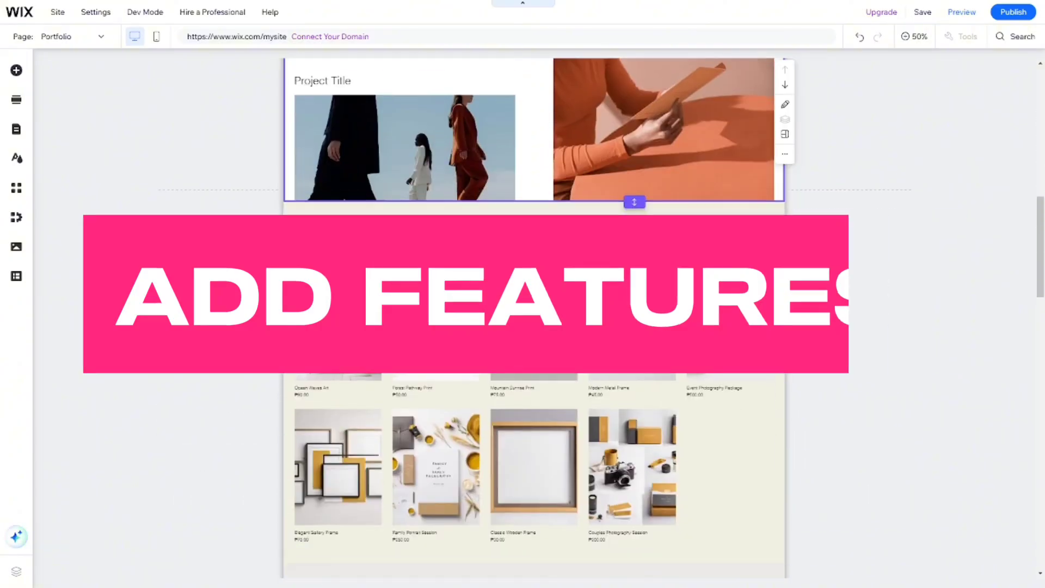
scroll(542, 258, down, 10)
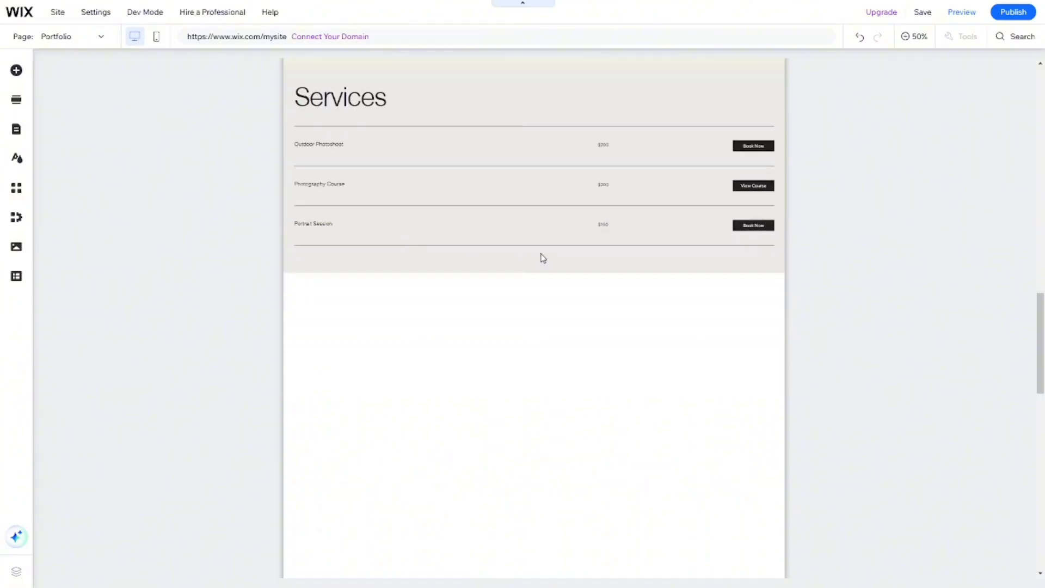
scroll(542, 257, up, 15)
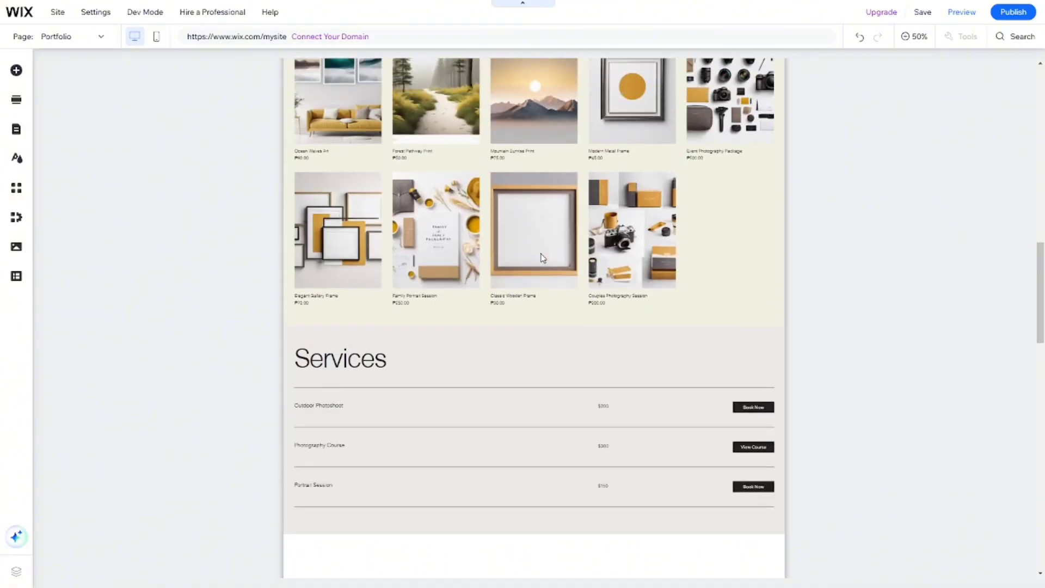
scroll(543, 258, up, 3)
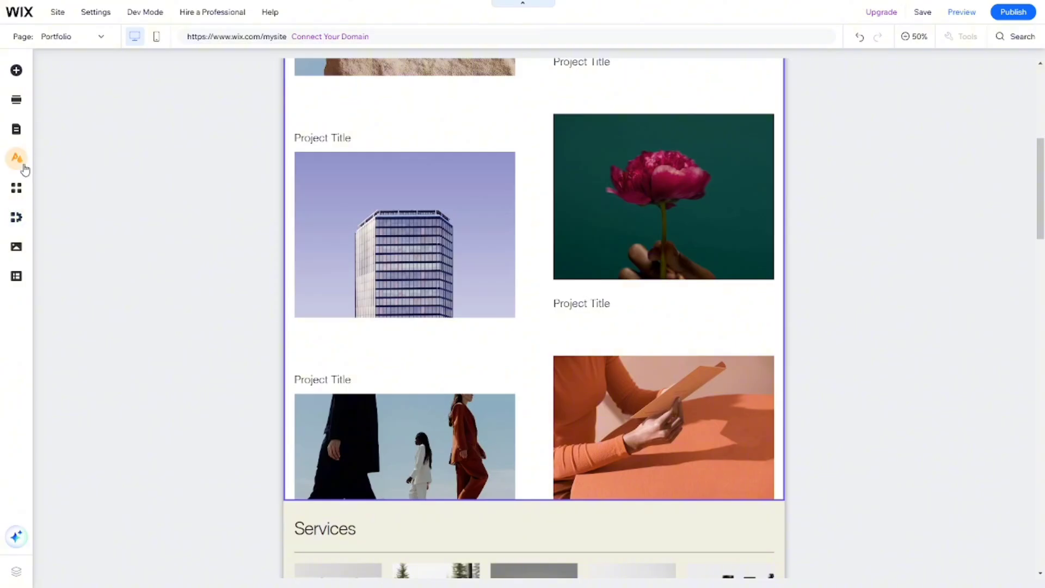
Add the Contact Us section template with address, opening hours and map between the portfolio projects and the product Services section.
click(18, 196)
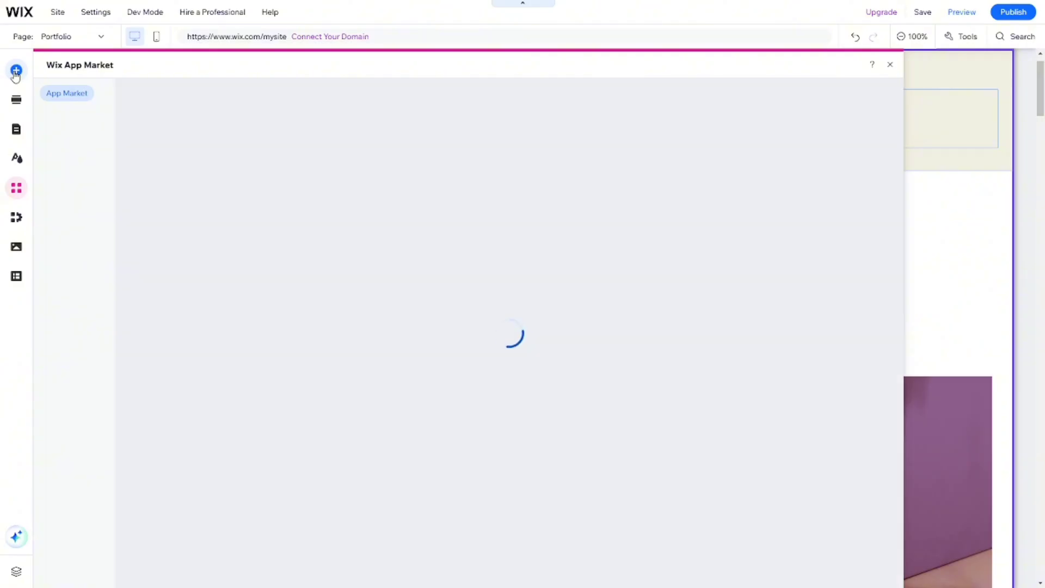
click(16, 73)
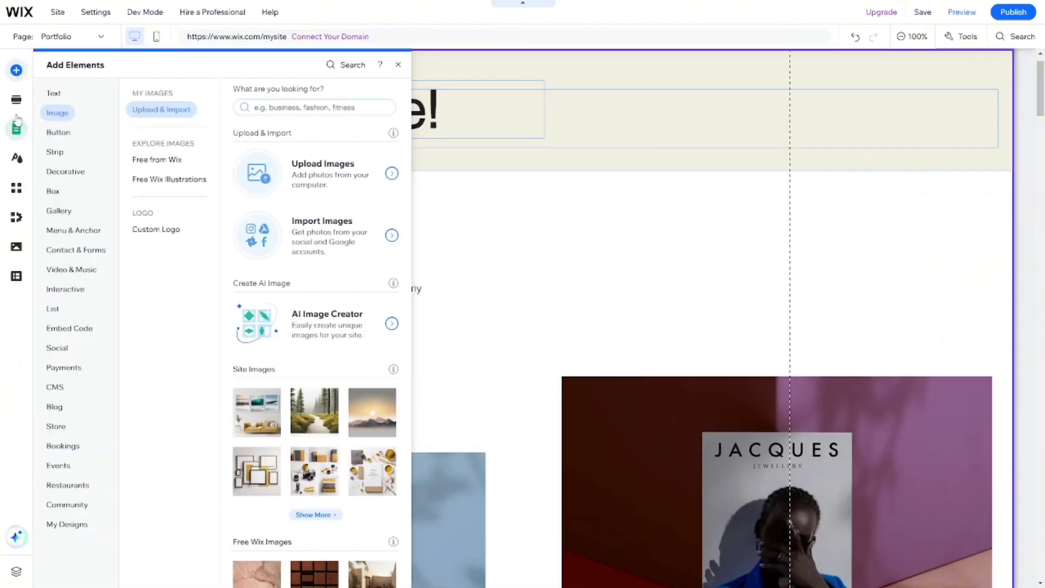
click(15, 100)
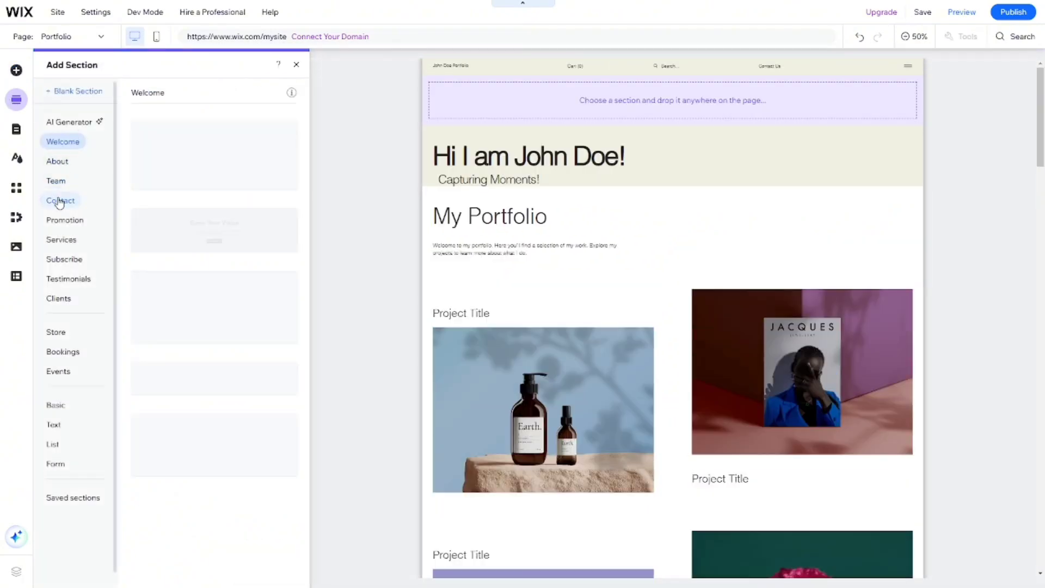
click(60, 201)
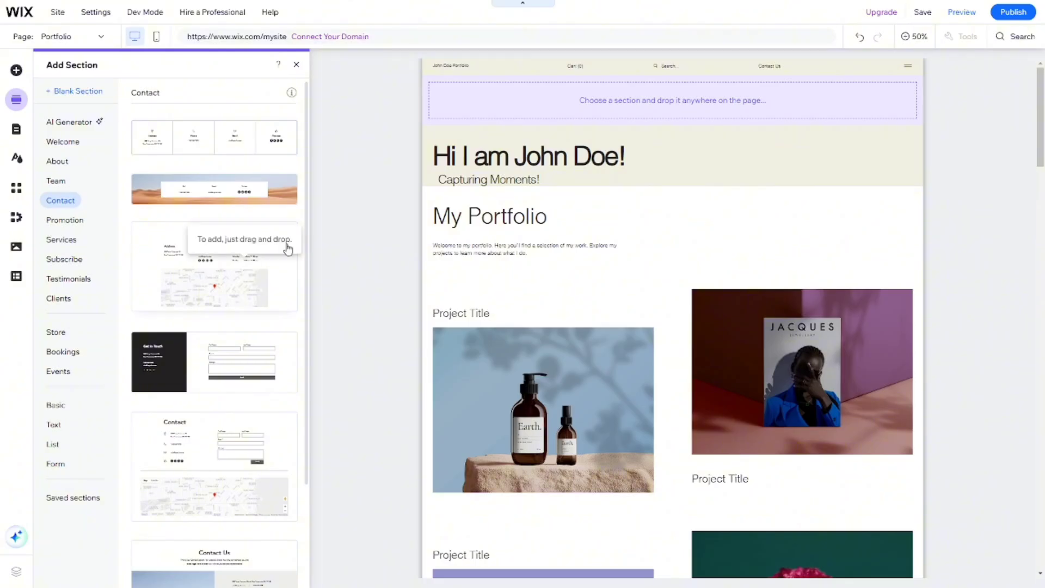
drag(288, 249, 637, 357)
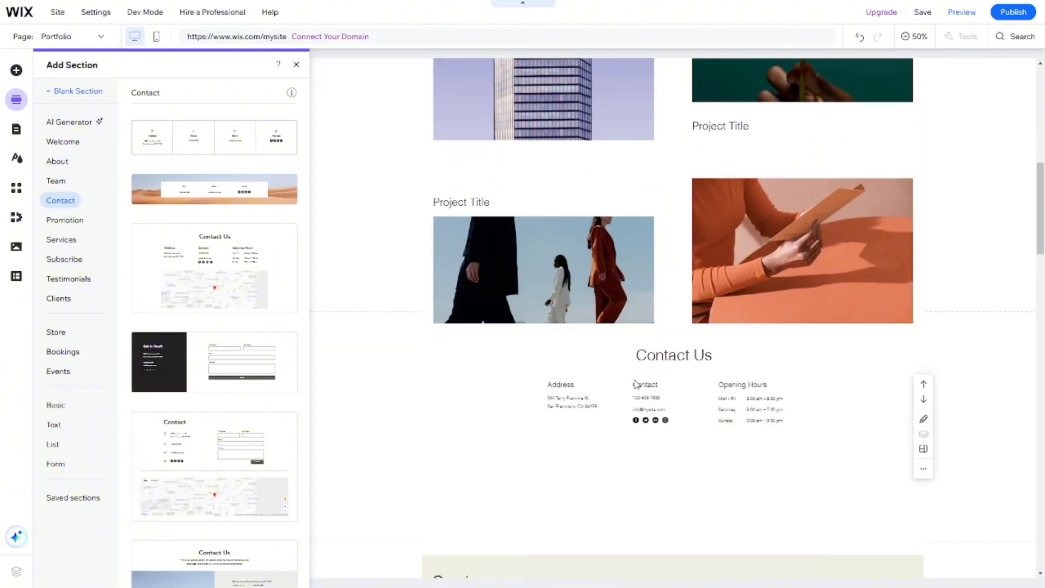
click(636, 383)
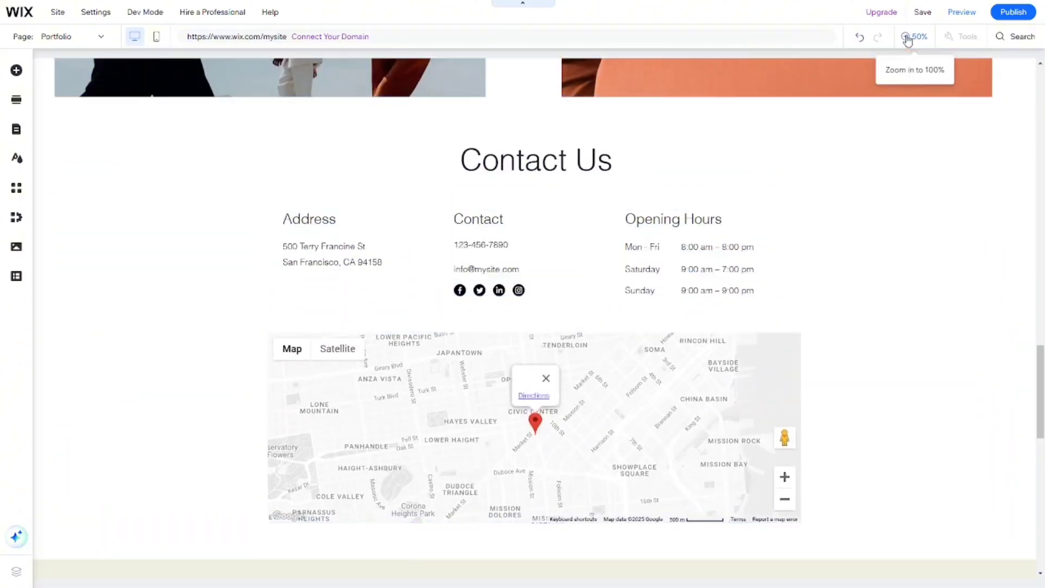
Examine the new Contact section's editable content fields and layout options at 50% zoom.
click(908, 38)
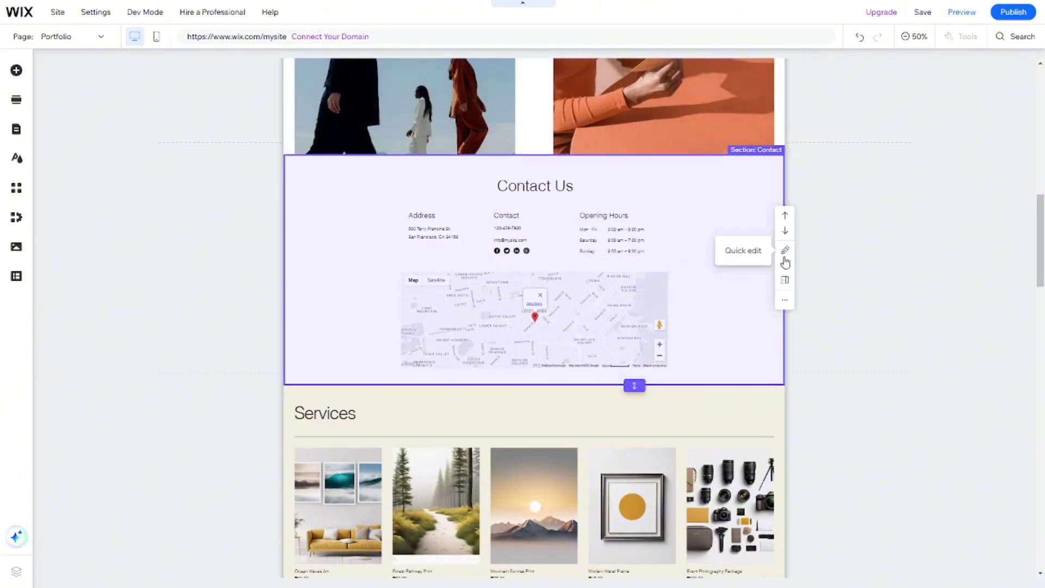
click(785, 250)
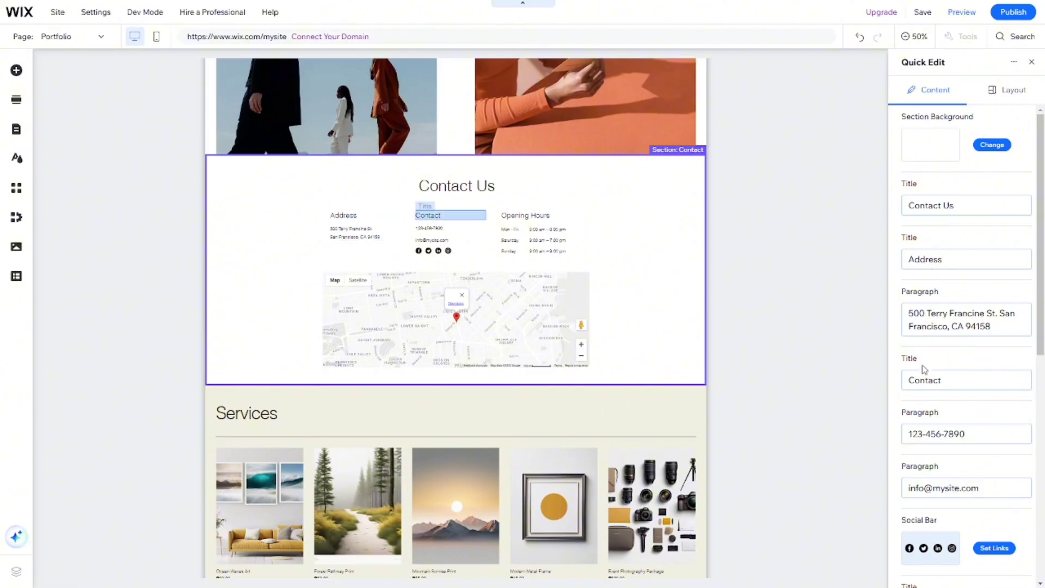
scroll(922, 368, down, 2)
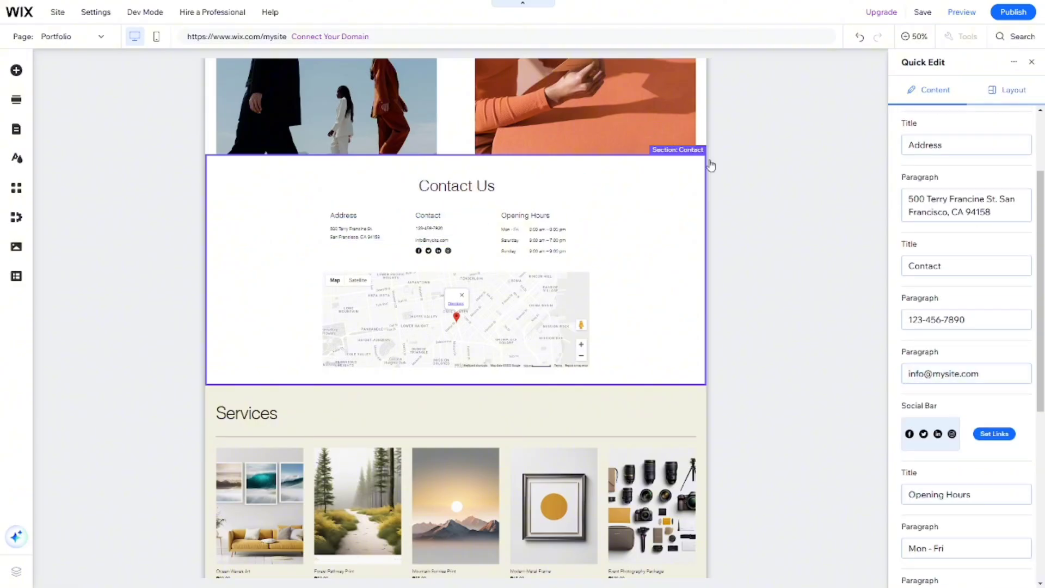
Add the social bar with grey circular icons to the welcome section and place it at the far right, level with the main title.
click(17, 71)
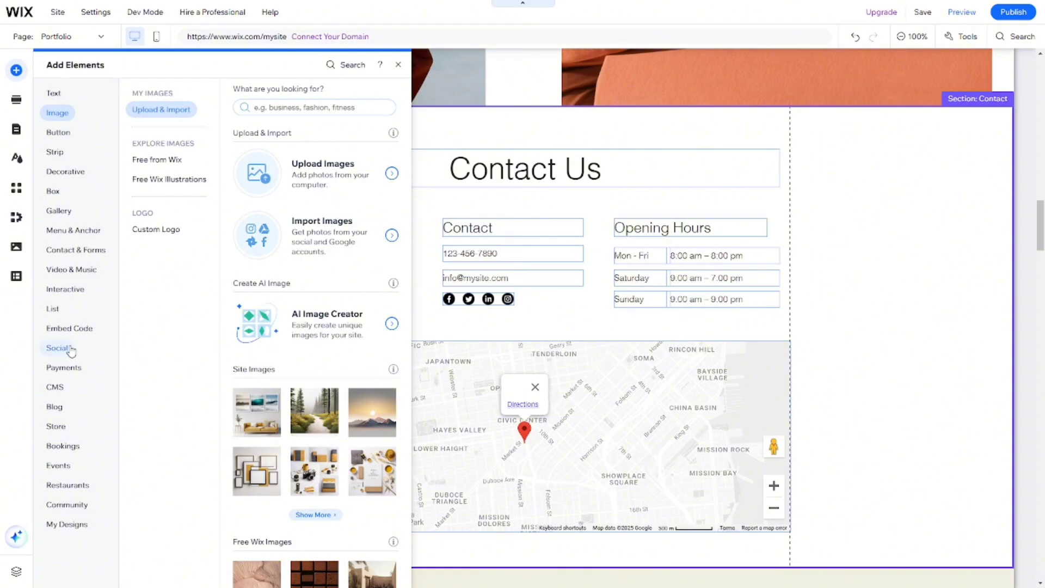
click(71, 352)
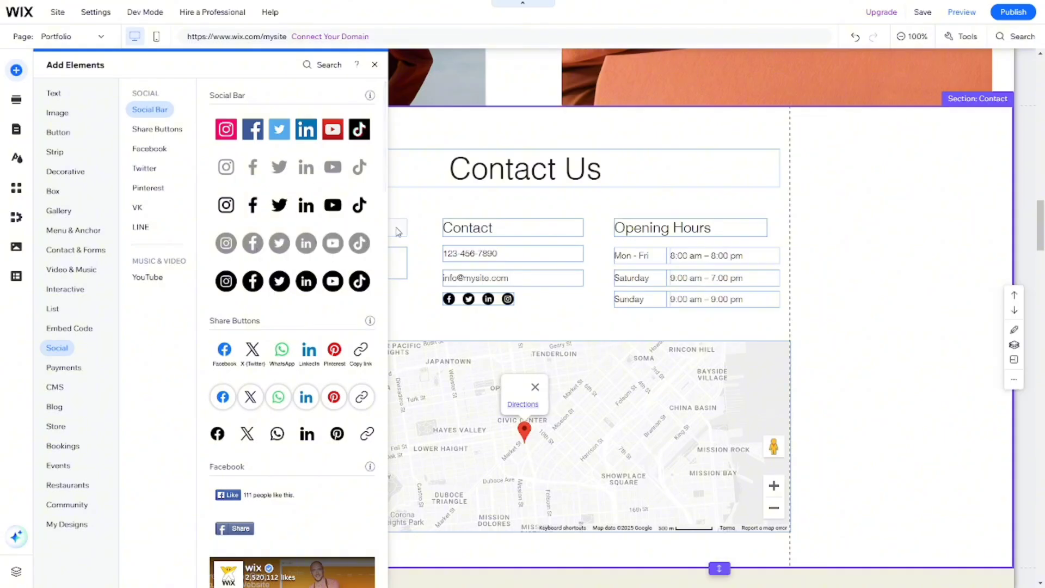
scroll(387, 185, up, 10)
scroll(388, 180, up, 10)
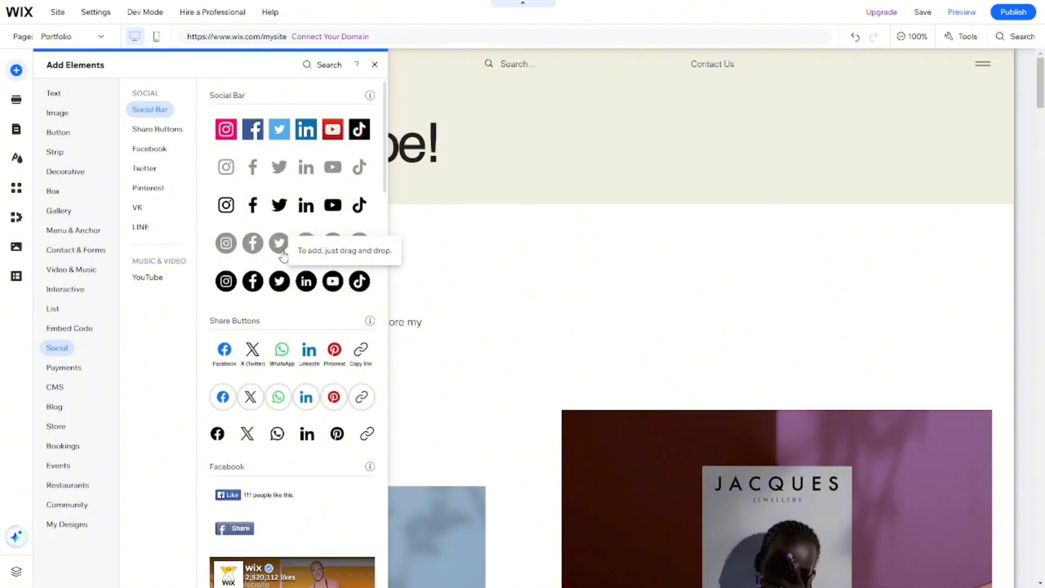
drag(251, 253, 543, 148)
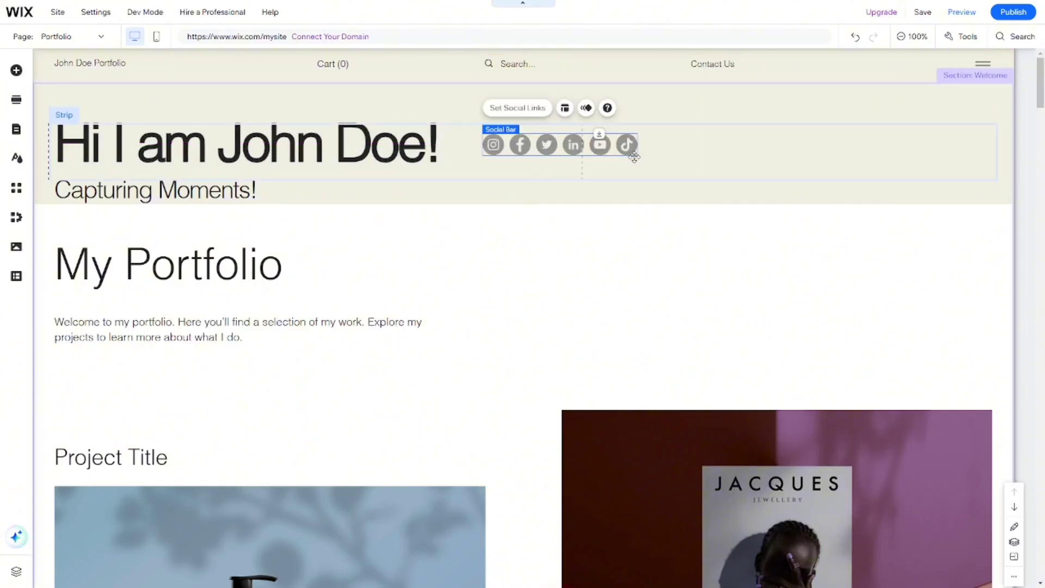
drag(634, 157, 934, 154)
click(883, 247)
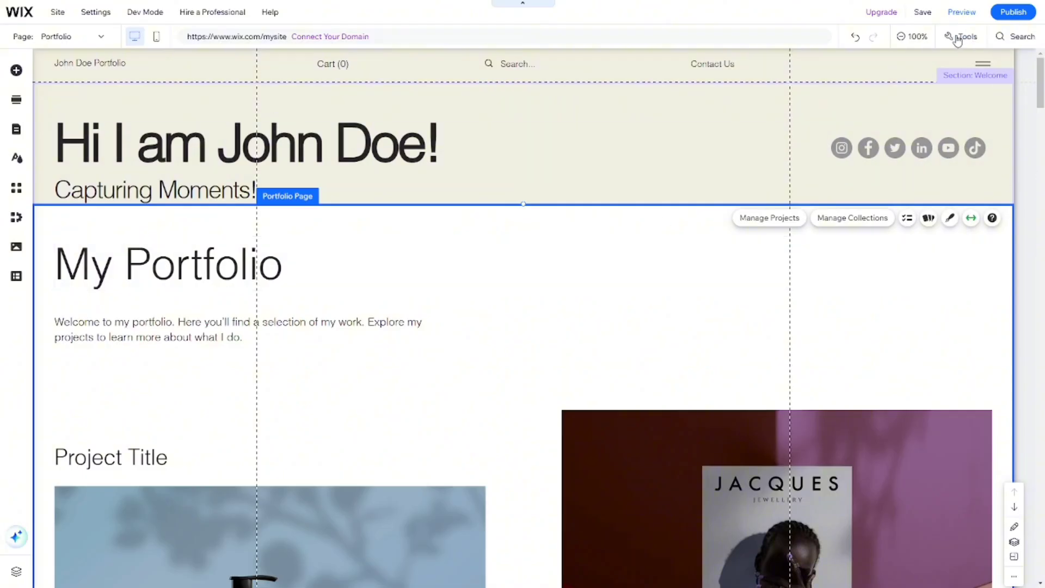
Check the page at 50% zoom from the welcome section past the projects and Contact Us to Services.
click(917, 36)
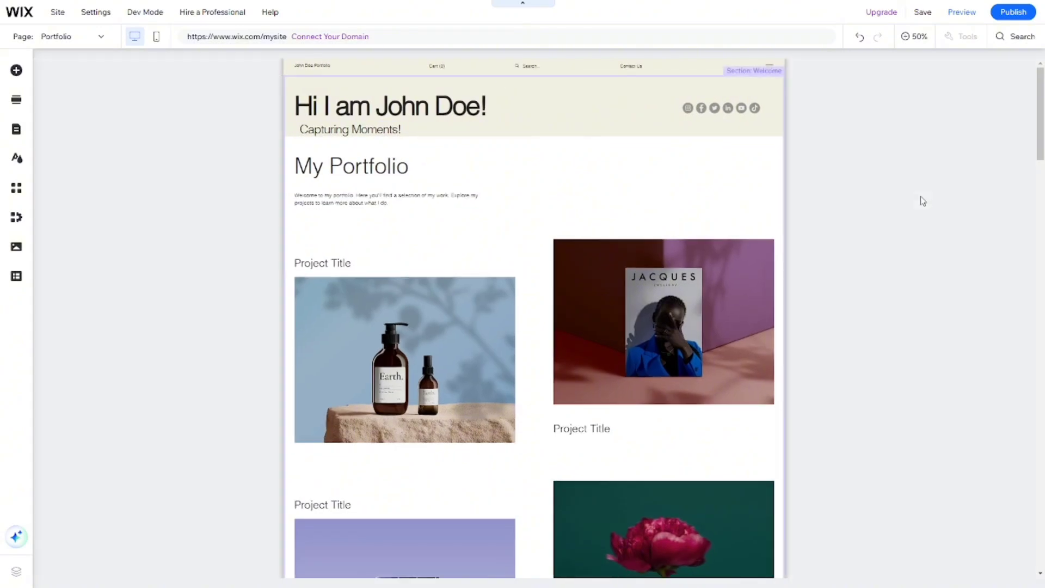
scroll(923, 201, down, 1)
scroll(923, 201, down, 4)
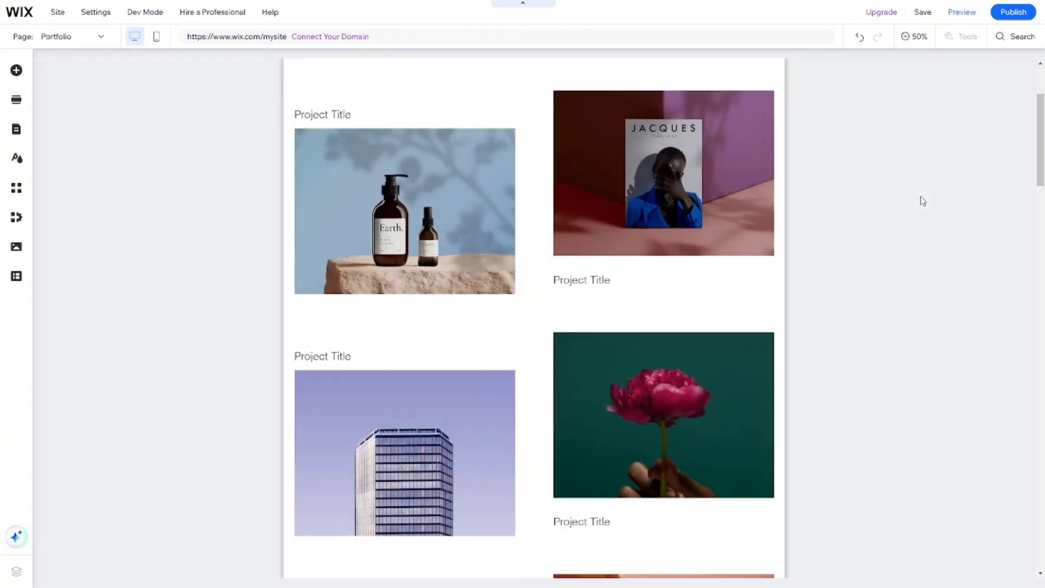
scroll(922, 201, down, 10)
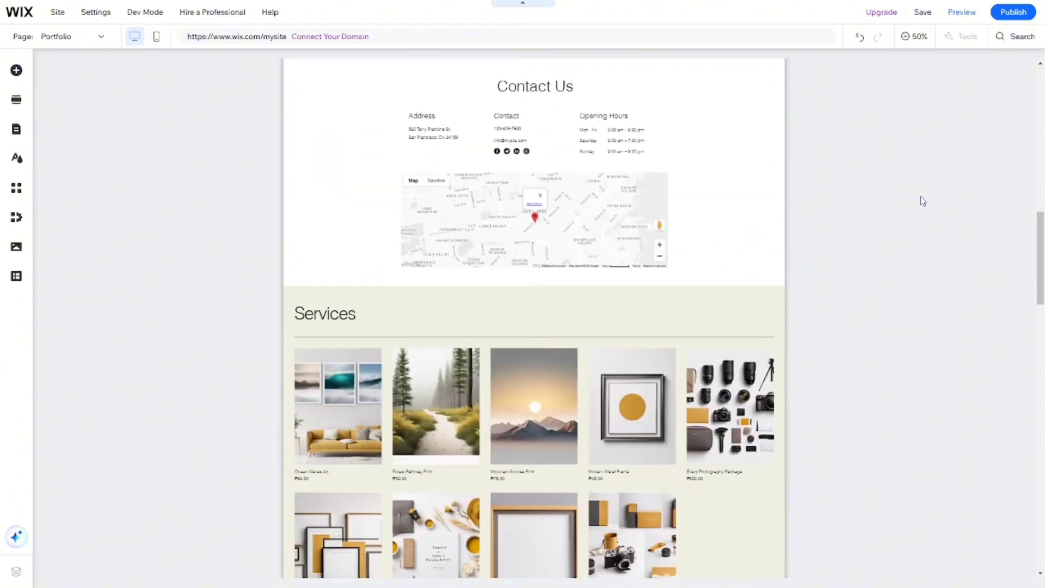
Add the large blog Post List element and place it in the product Services section below its heading.
scroll(923, 201, down, 5)
scroll(923, 201, up, 3)
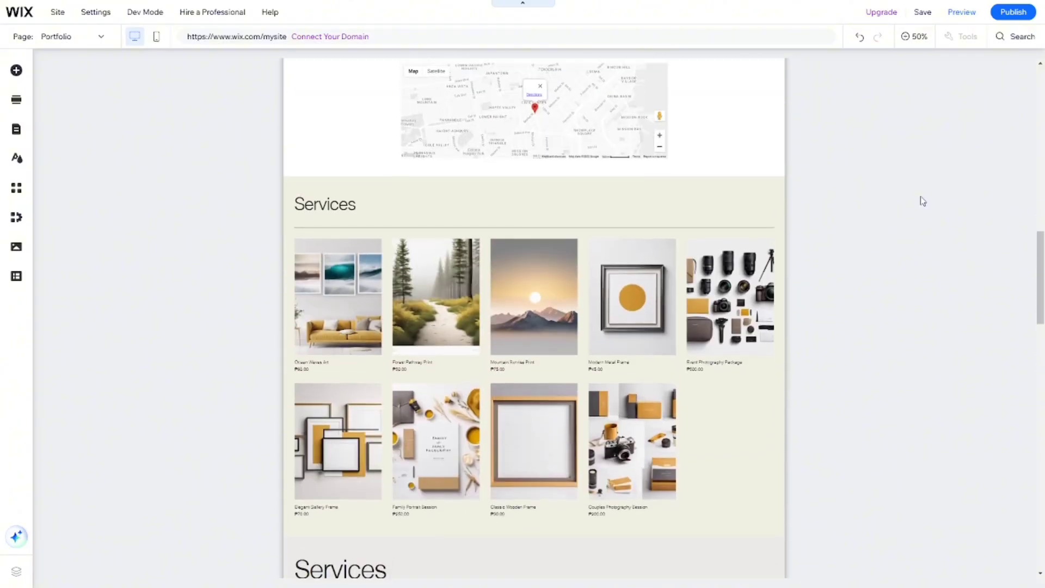
scroll(923, 201, down, 4)
scroll(923, 201, up, 12)
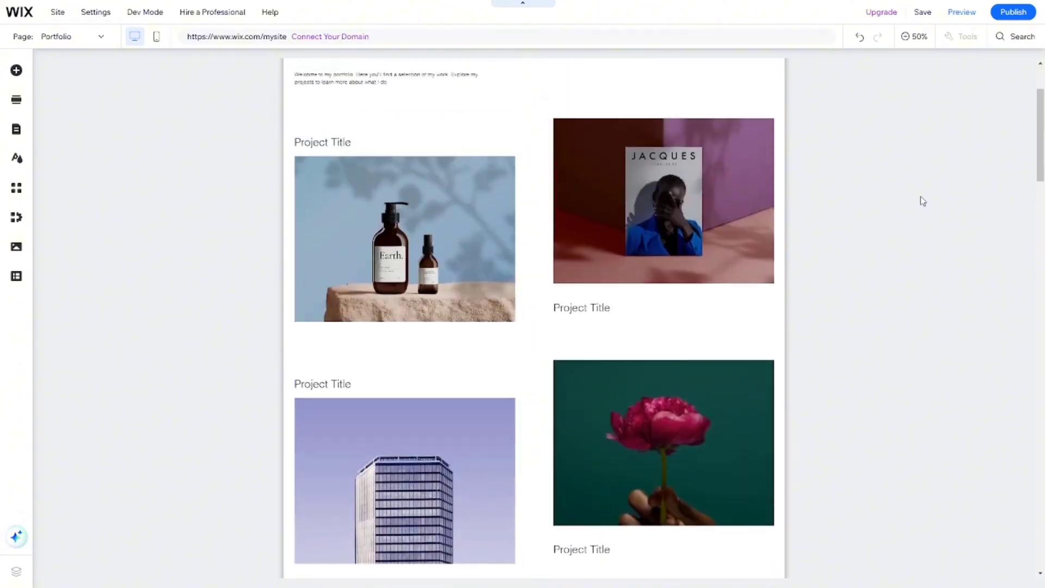
scroll(922, 201, up, 2)
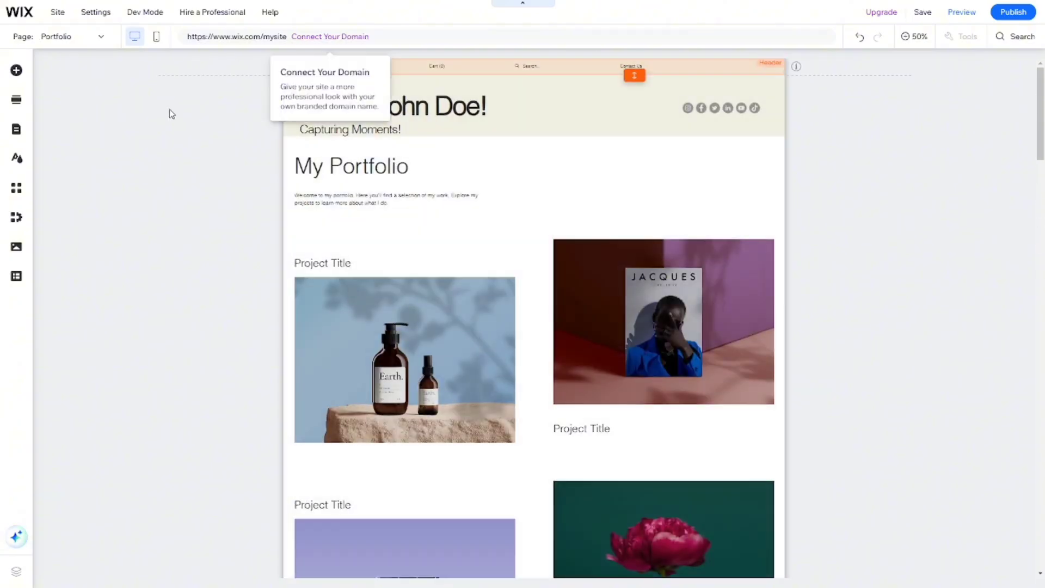
click(17, 71)
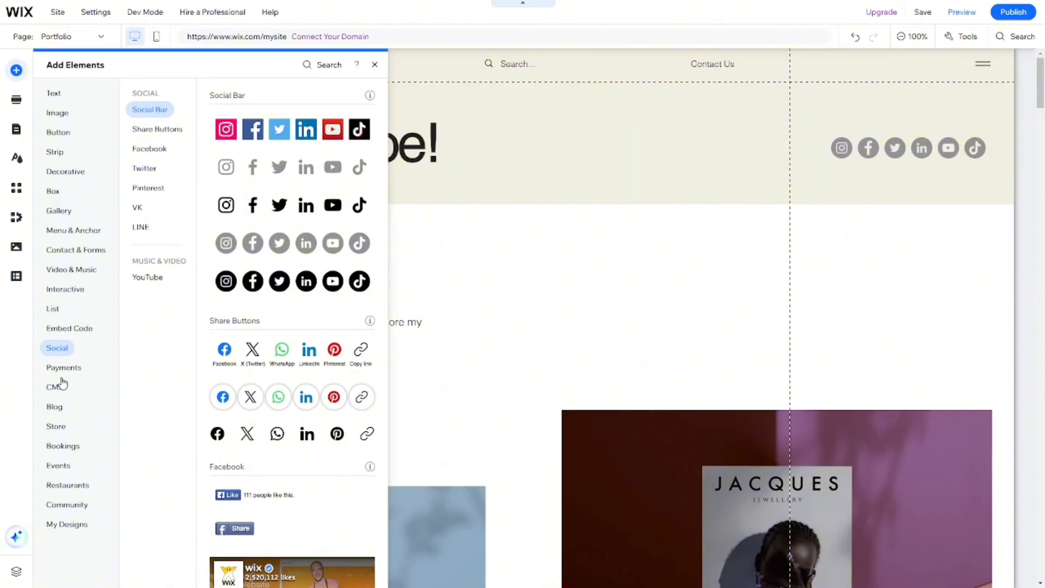
click(67, 407)
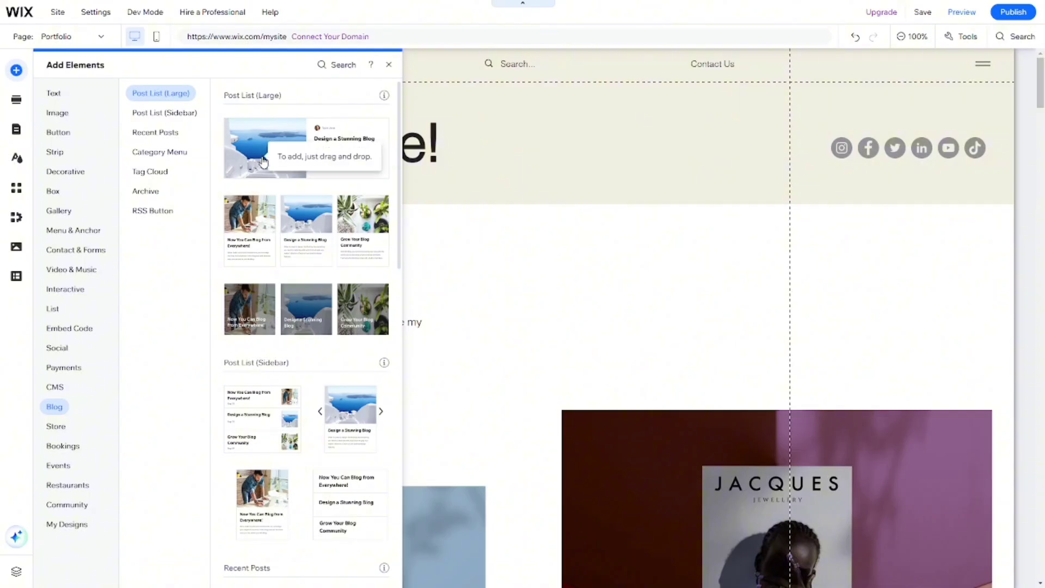
drag(263, 162, 400, 586)
drag(372, 526, 333, 304)
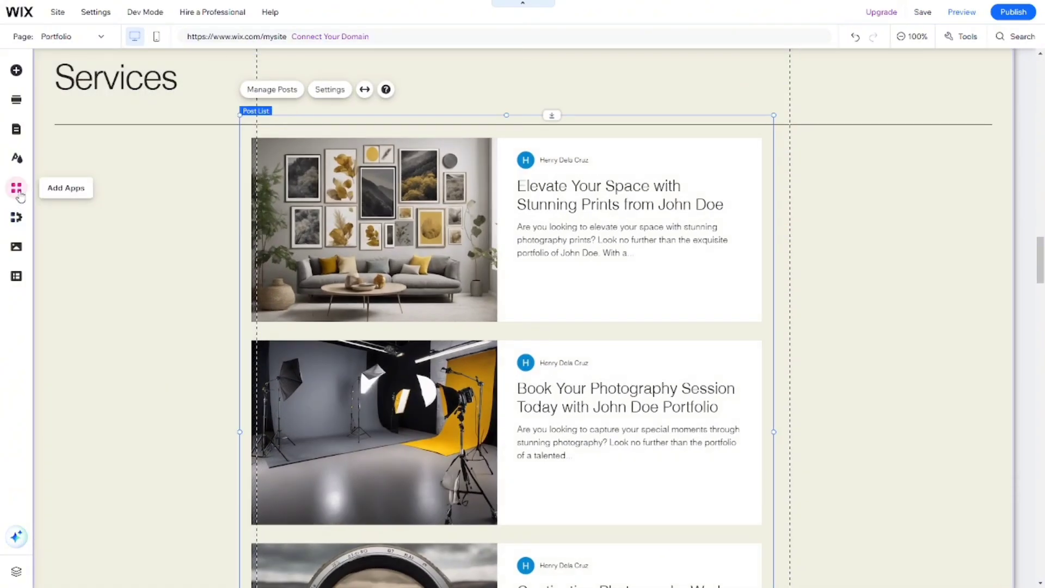
Search the app market for "wix bookings" and add the Wix Bookings app to the site.
click(19, 194)
click(319, 159)
text(wix bookings)
click(327, 223)
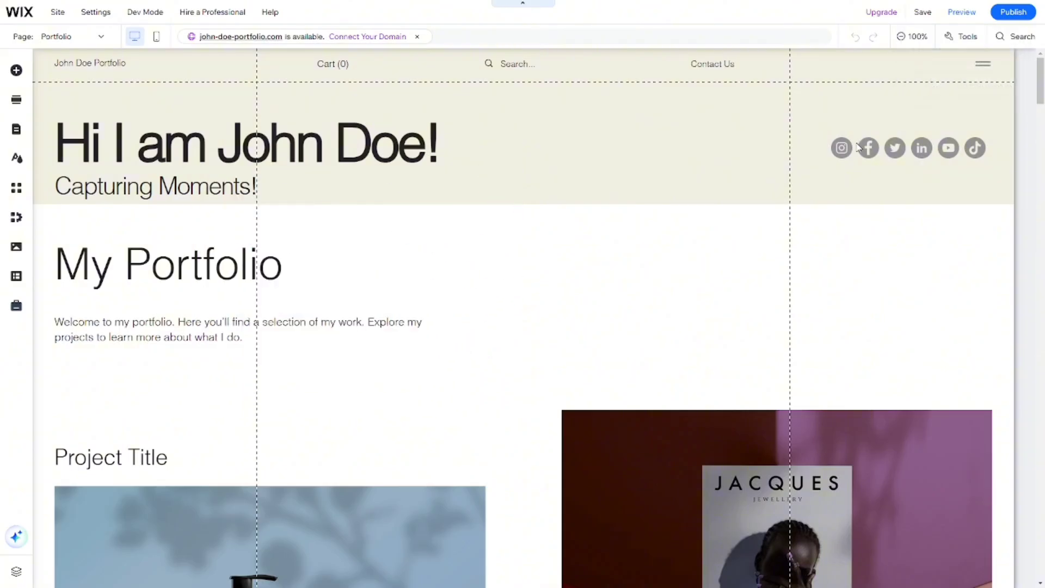
Preview the desktop site and check it from the portfolio projects down to the Contact Us and Services sections.
scroll(857, 146, down, 4)
scroll(857, 145, down, 12)
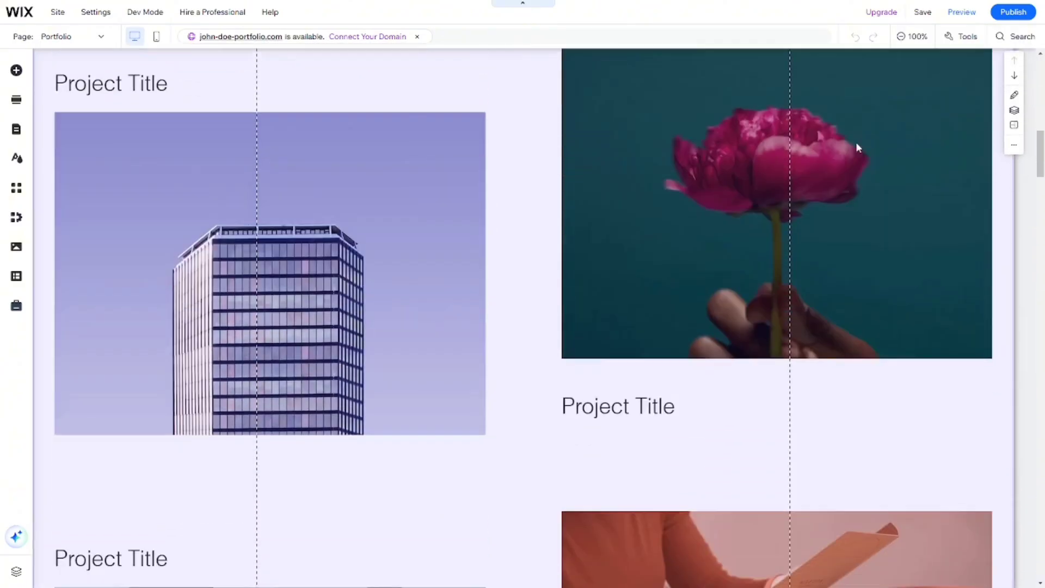
scroll(856, 141, up, 1)
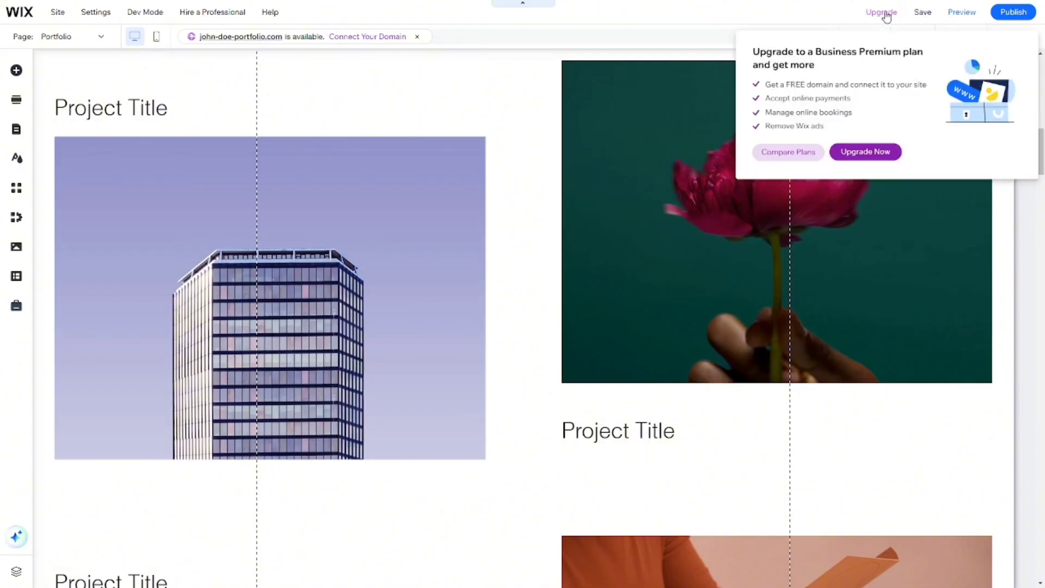
scroll(479, 287, up, 3)
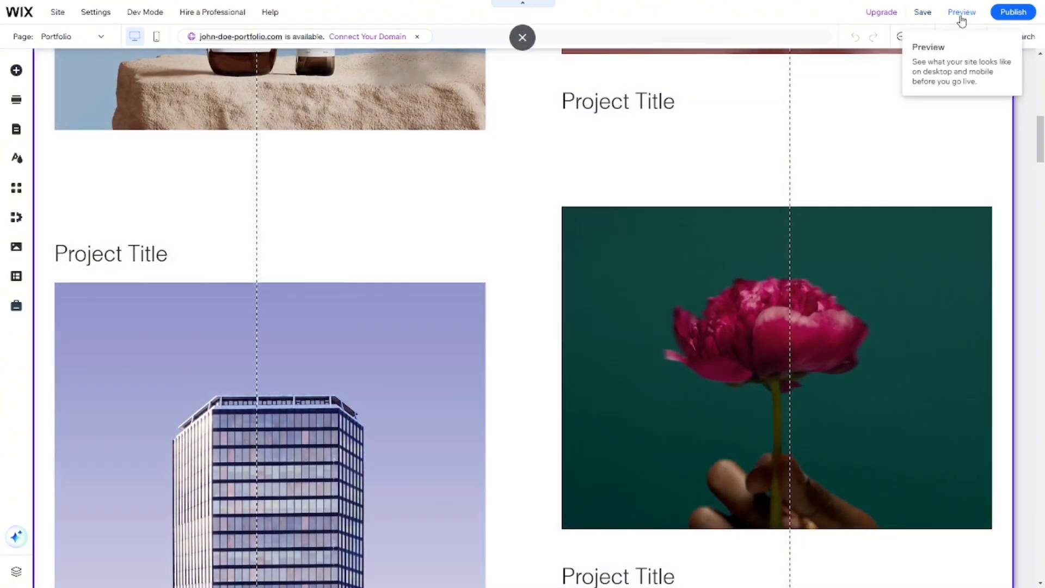
click(961, 16)
key(F11)
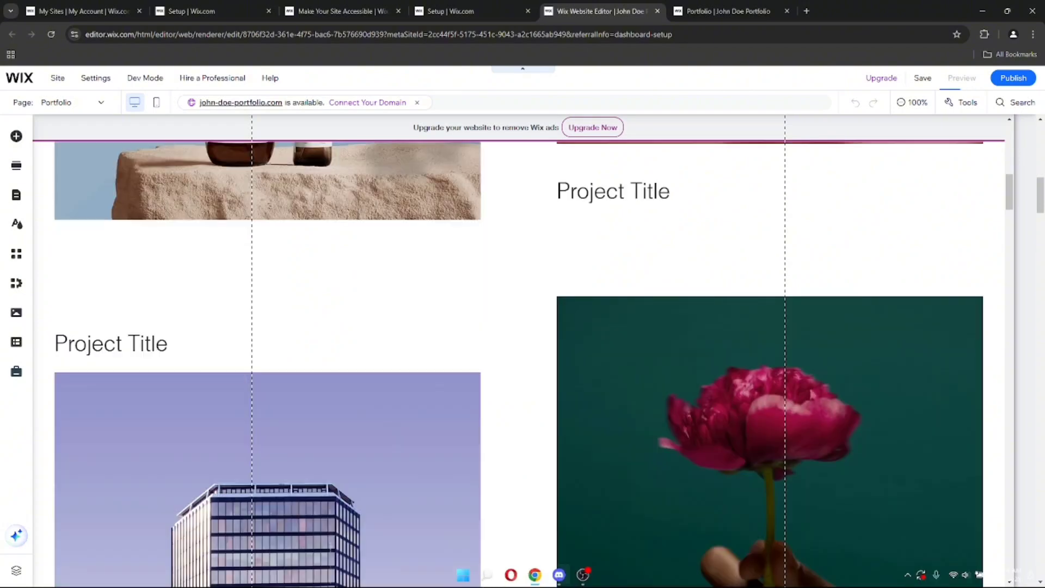
scroll(612, 435, up, 8)
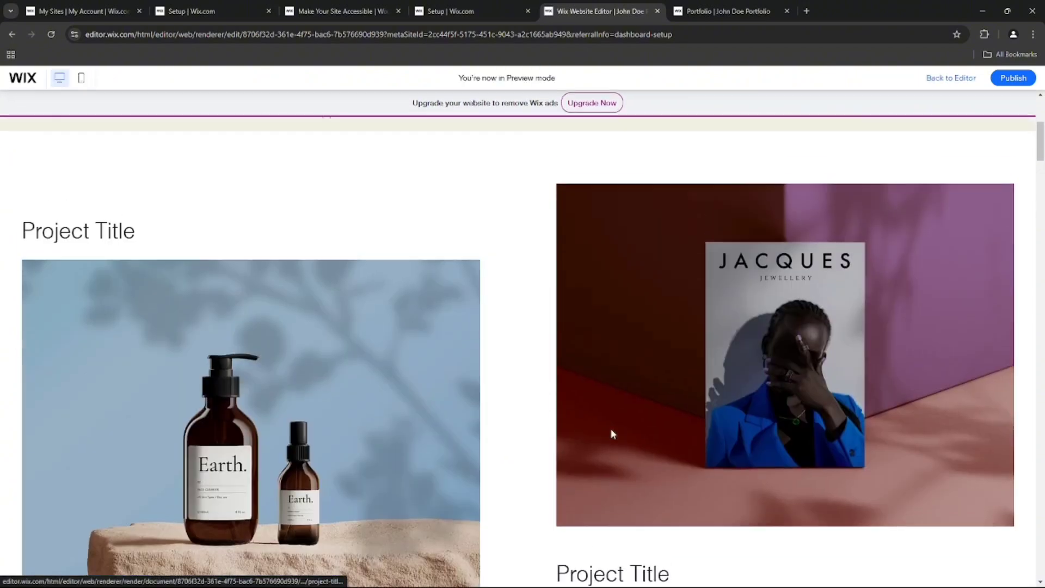
scroll(363, 406, down, 7)
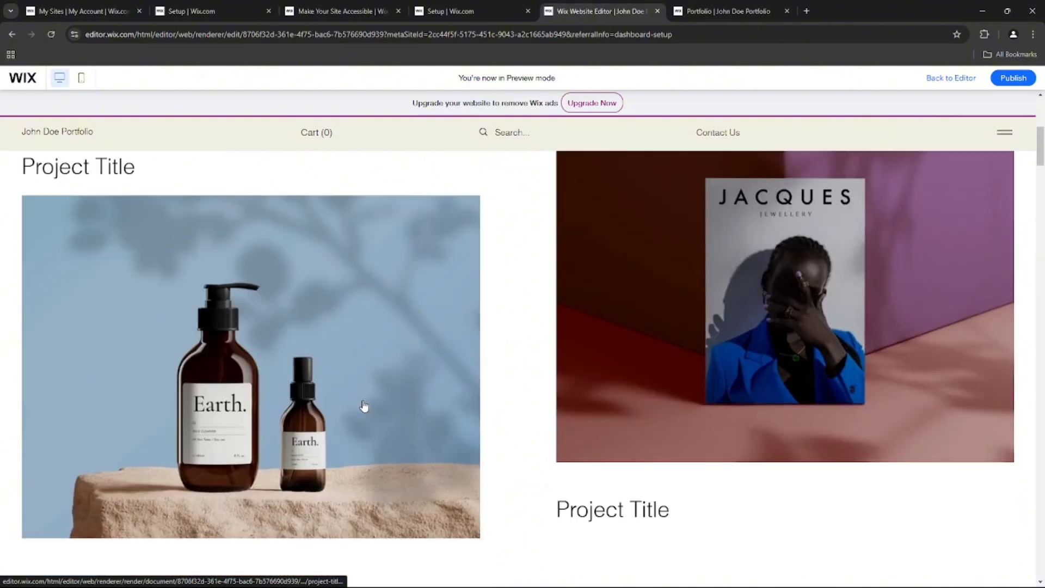
scroll(385, 436, down, 15)
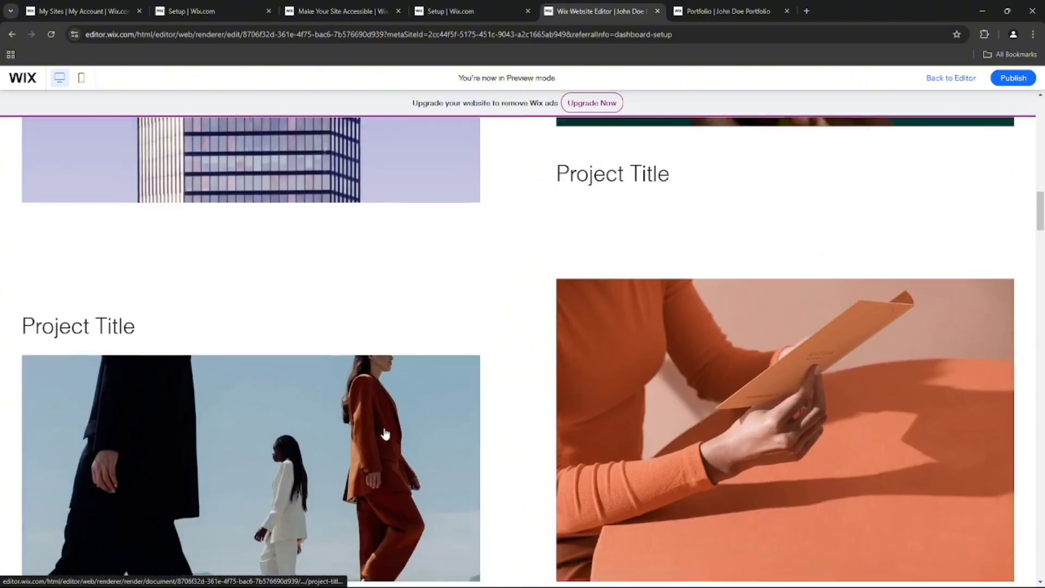
scroll(384, 434, up, 2)
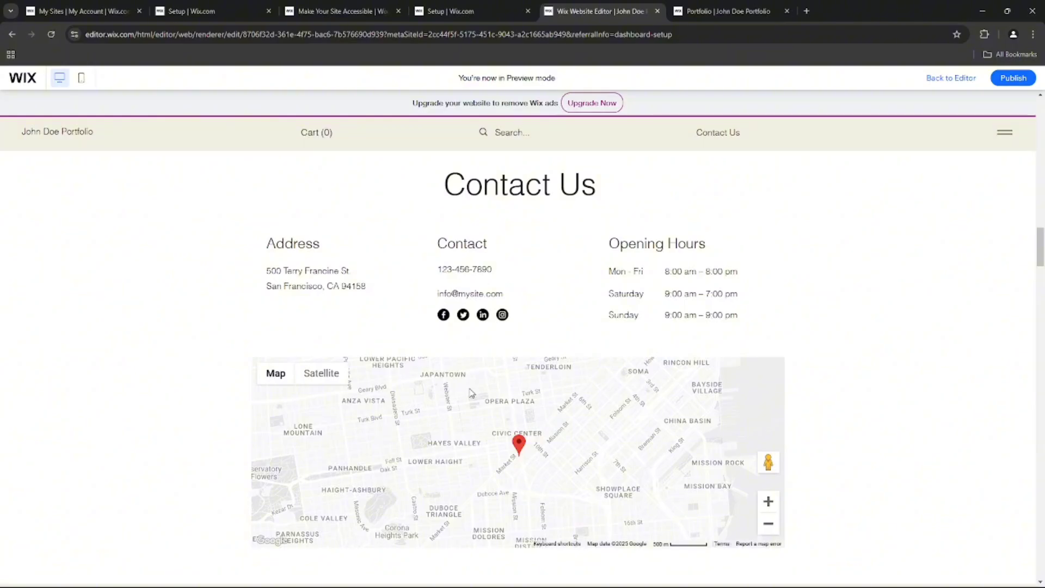
scroll(471, 392, down, 3)
Publish the site and check the live page from the welcome section down to Contact Us.
mouse_move(1016, 88)
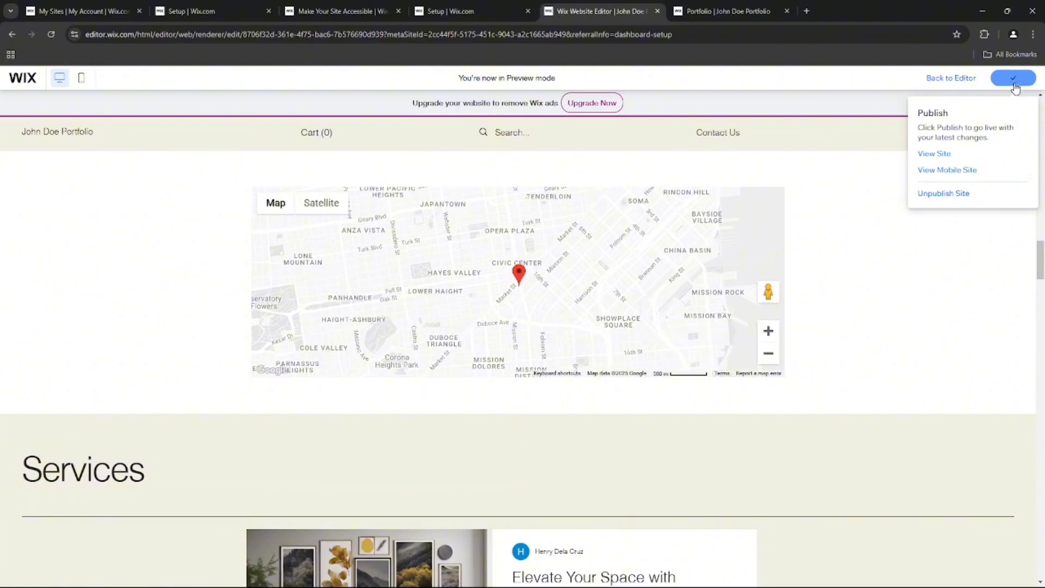
click(750, 6)
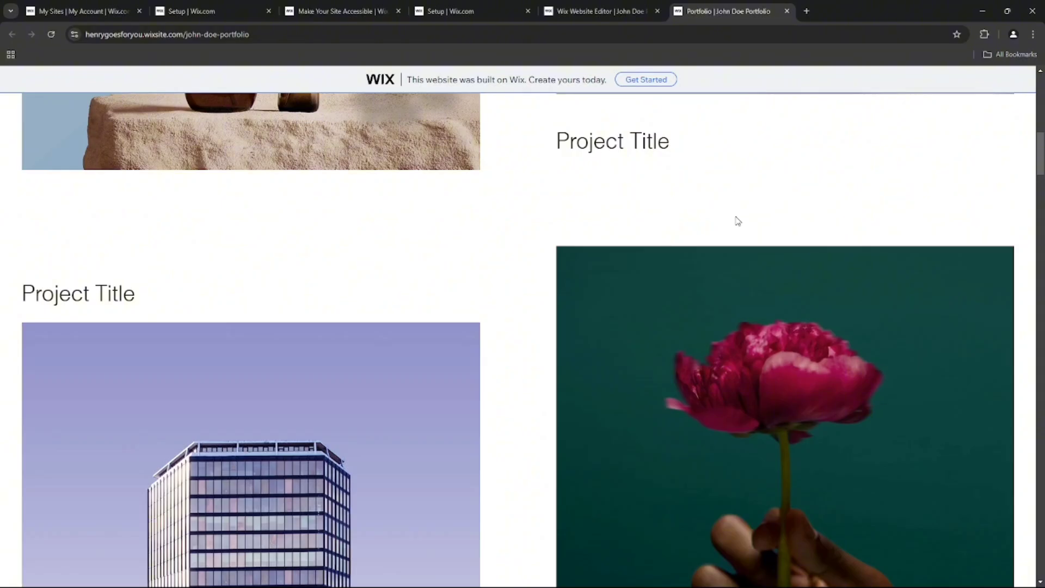
scroll(737, 221, up, 12)
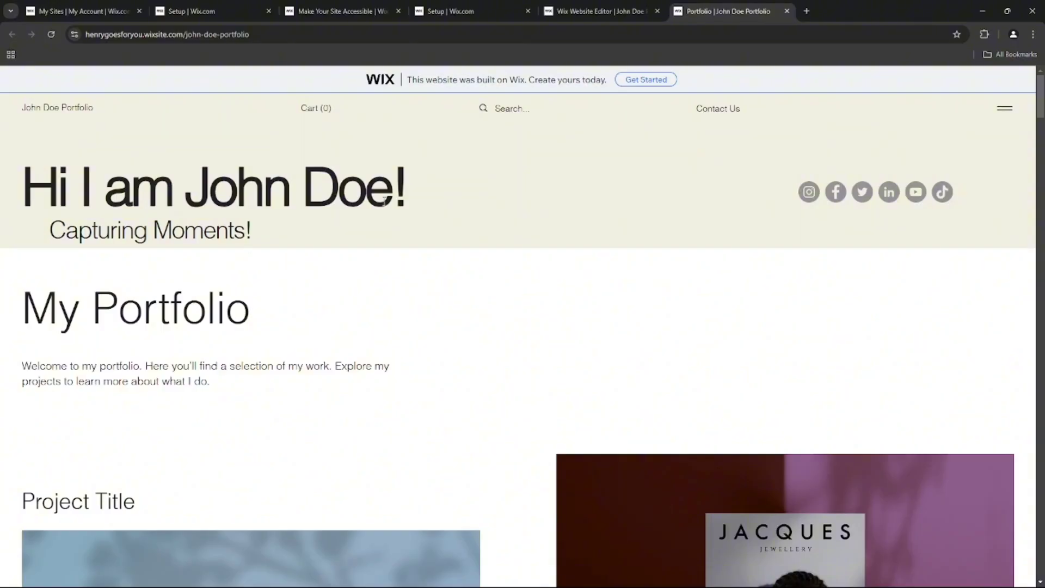
scroll(384, 202, down, 10)
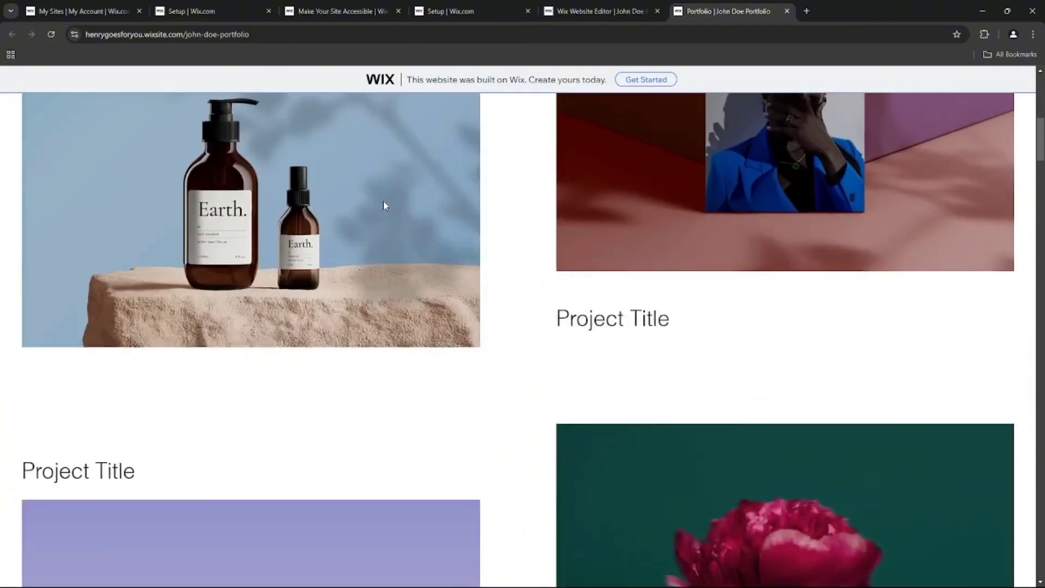
scroll(384, 205, down, 15)
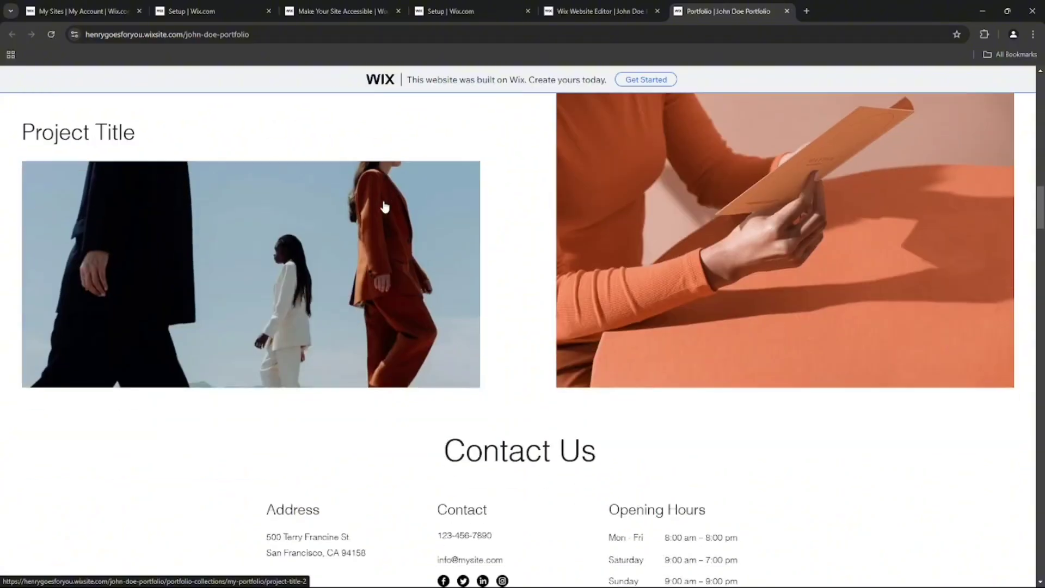
scroll(649, 217, down, 2)
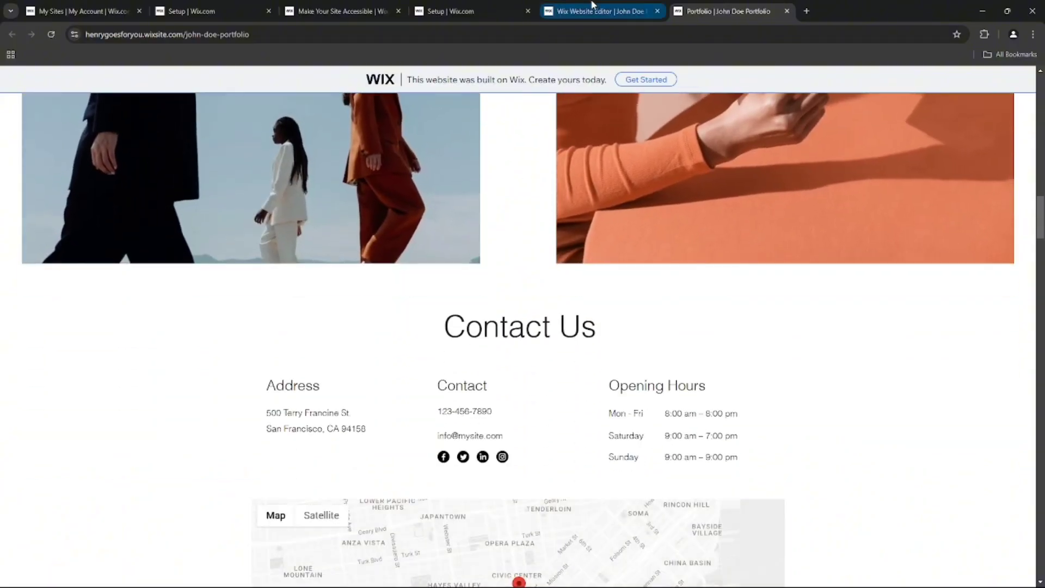
Compare the Contact Us section in the editor preview with the one on the live site.
click(592, 4)
scroll(560, 126, up, 4)
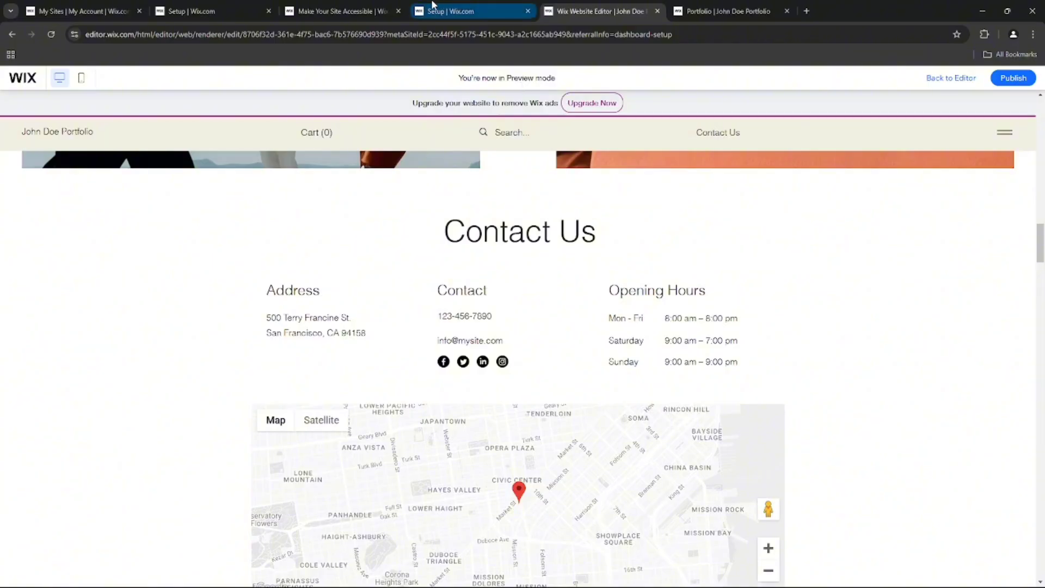
click(711, 15)
scroll(704, 296, down, 3)
scroll(703, 308, up, 5)
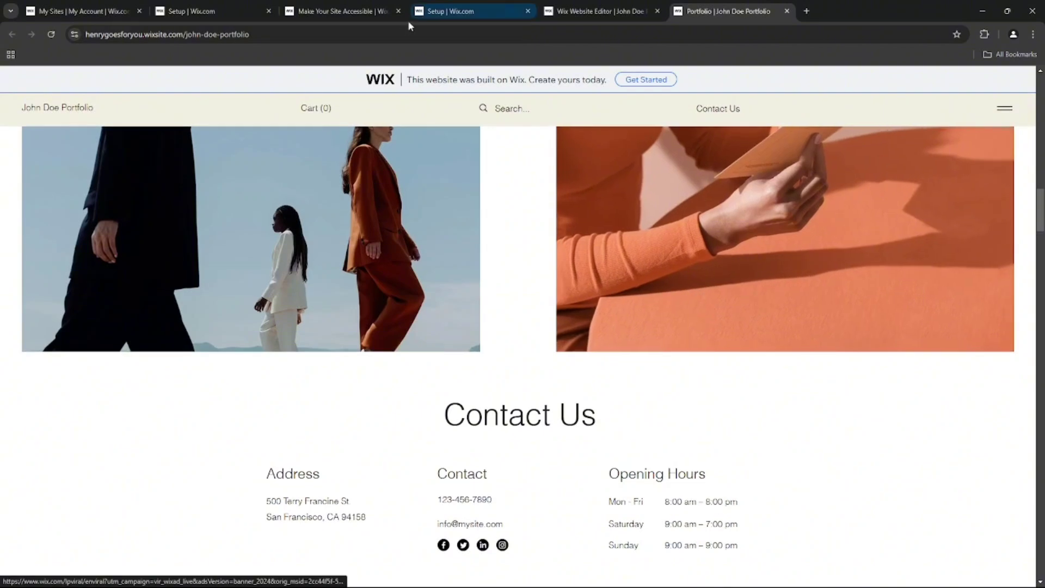
Reload the live site from its address and check the welcome section and portfolio projects.
click(369, 31)
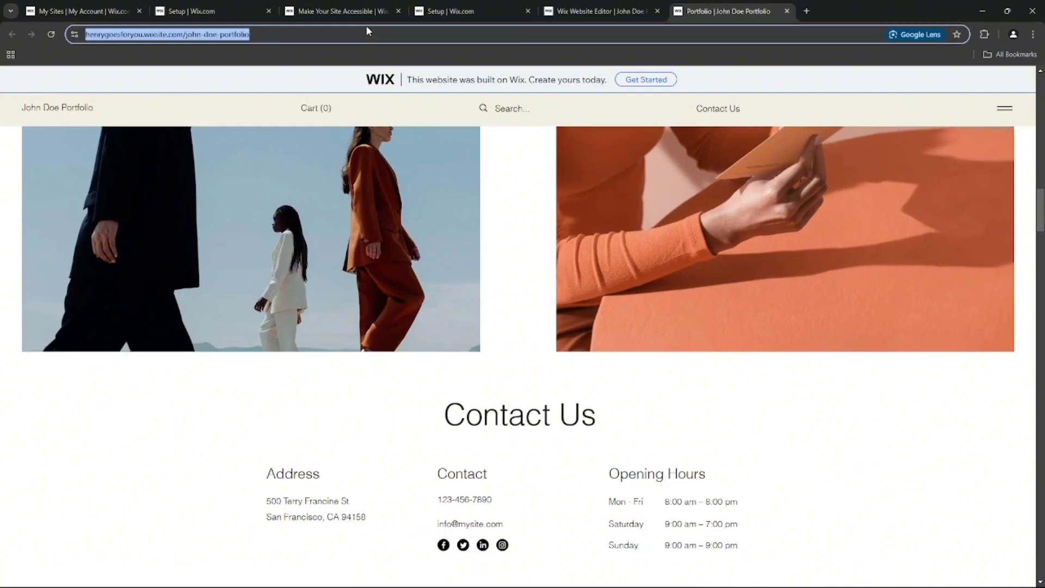
key(Return)
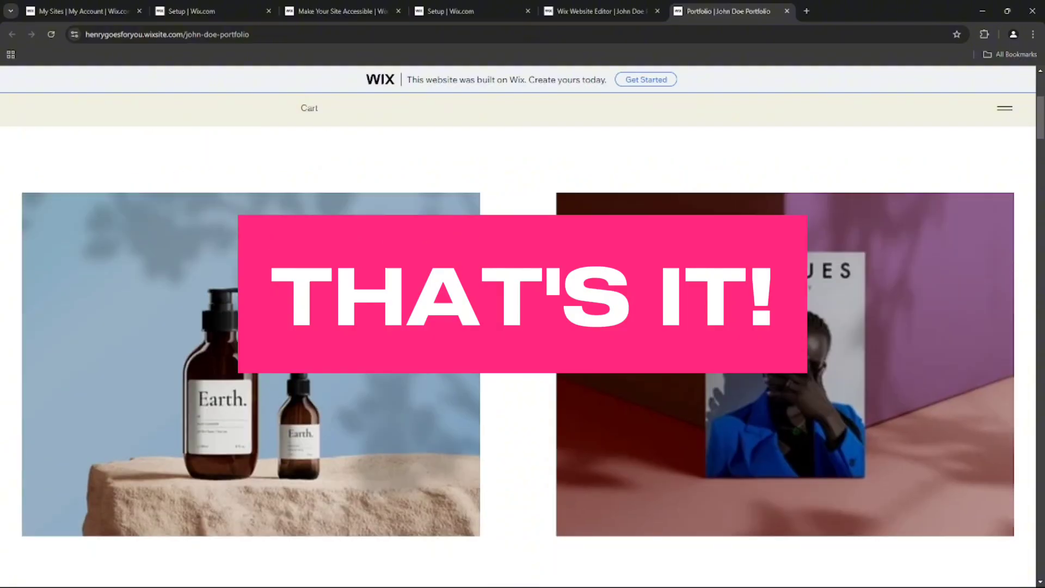
scroll(425, 305, up, 5)
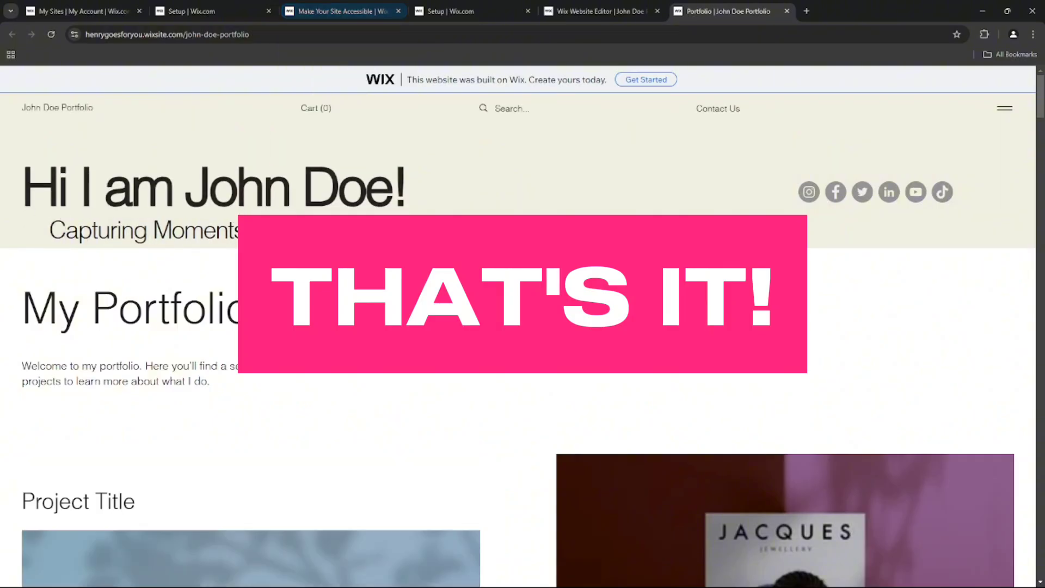
scroll(522, 338, down, 7)
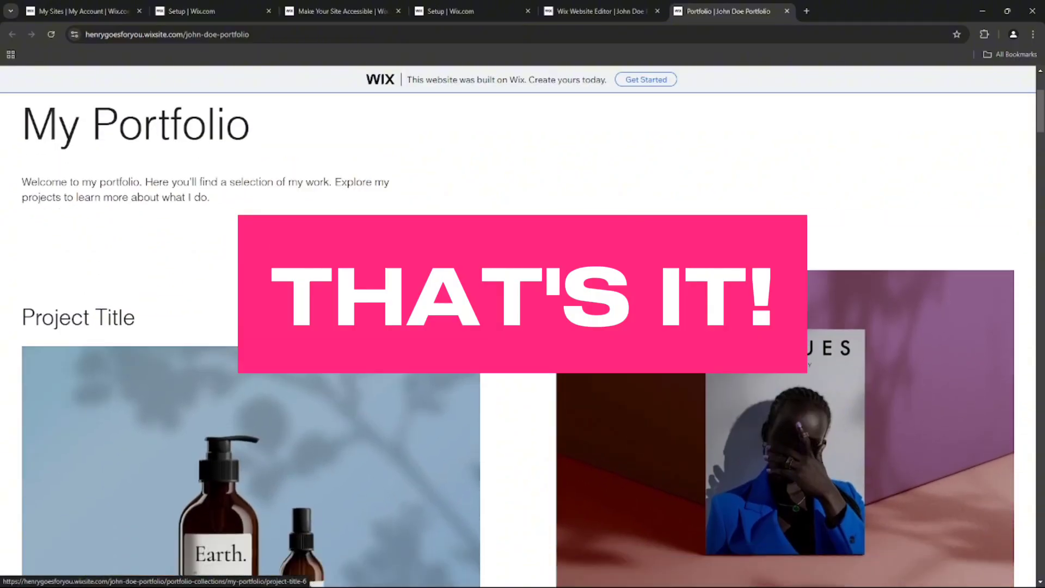
scroll(523, 338, down, 2)
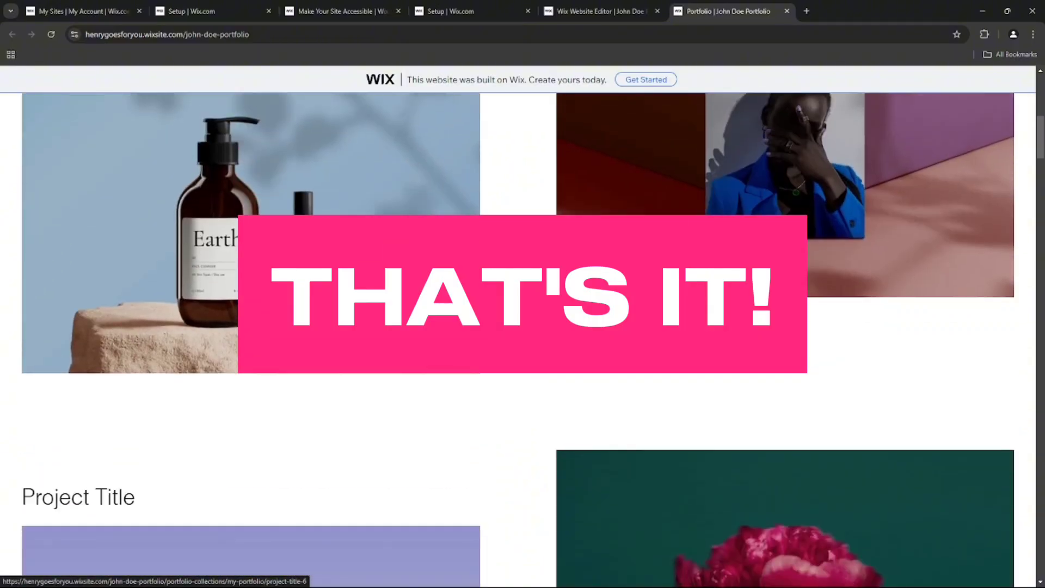
scroll(523, 338, down, 10)
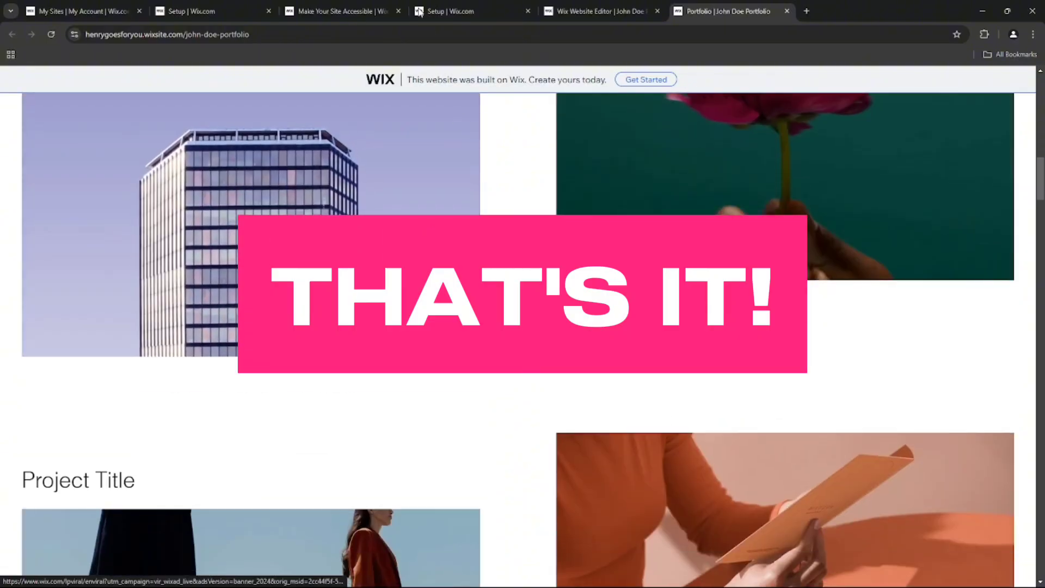
Review the Uptime & Security and Setup pages in the site dashboard and return to the live portfolio page.
click(372, 7)
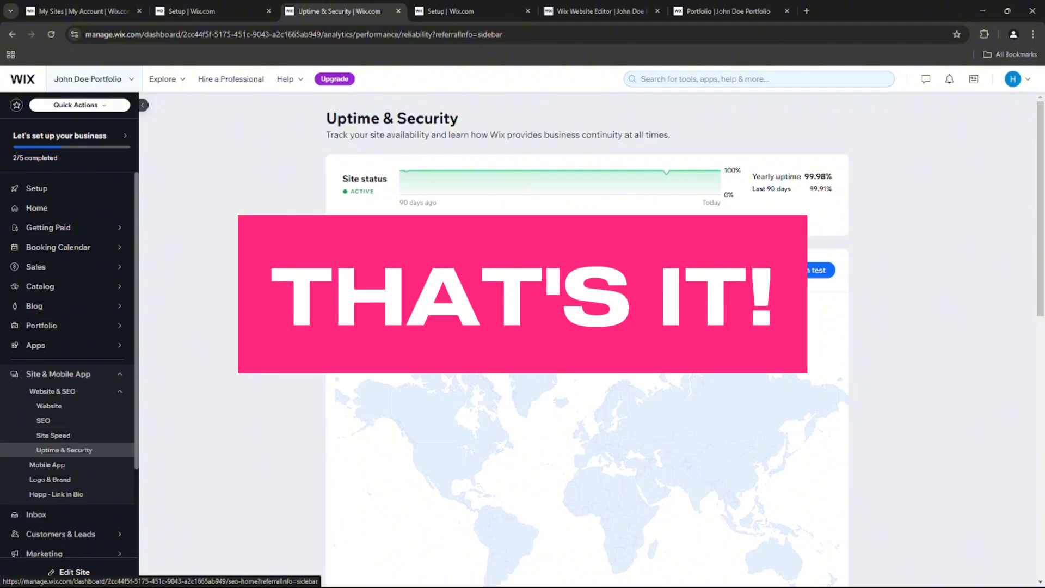
scroll(599, 208, down, 3)
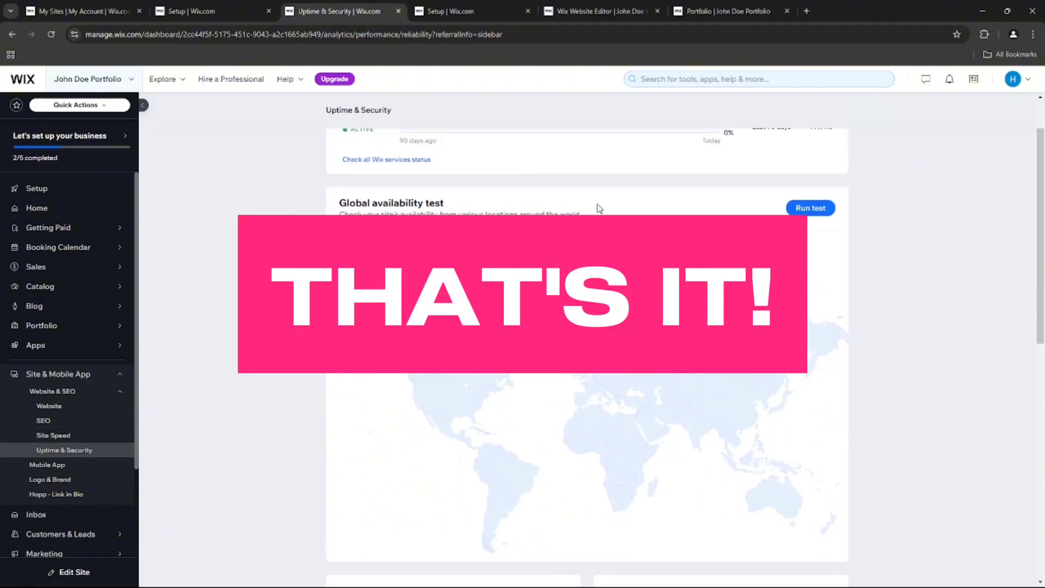
scroll(586, 204, up, 3)
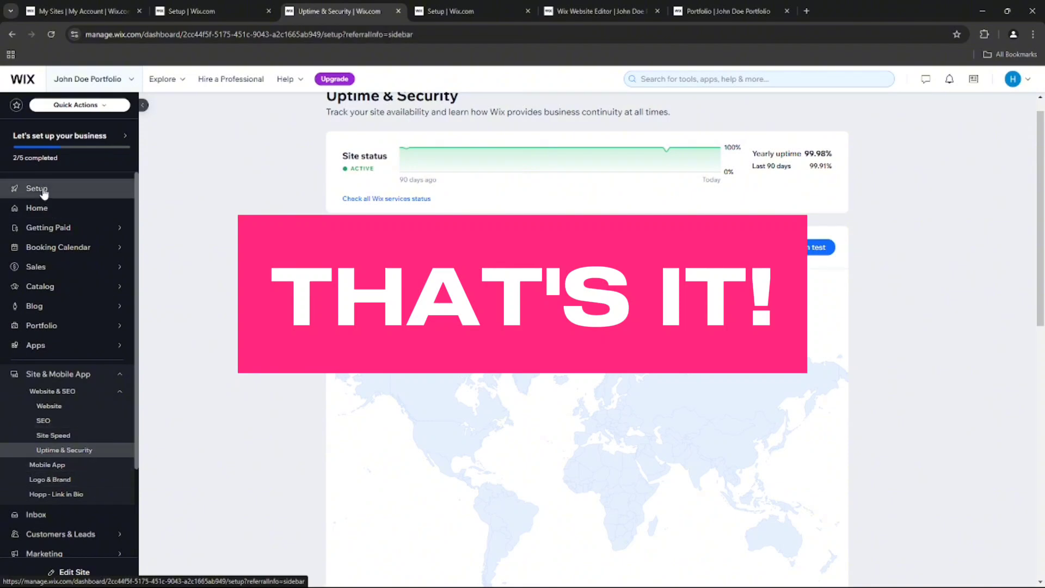
click(43, 191)
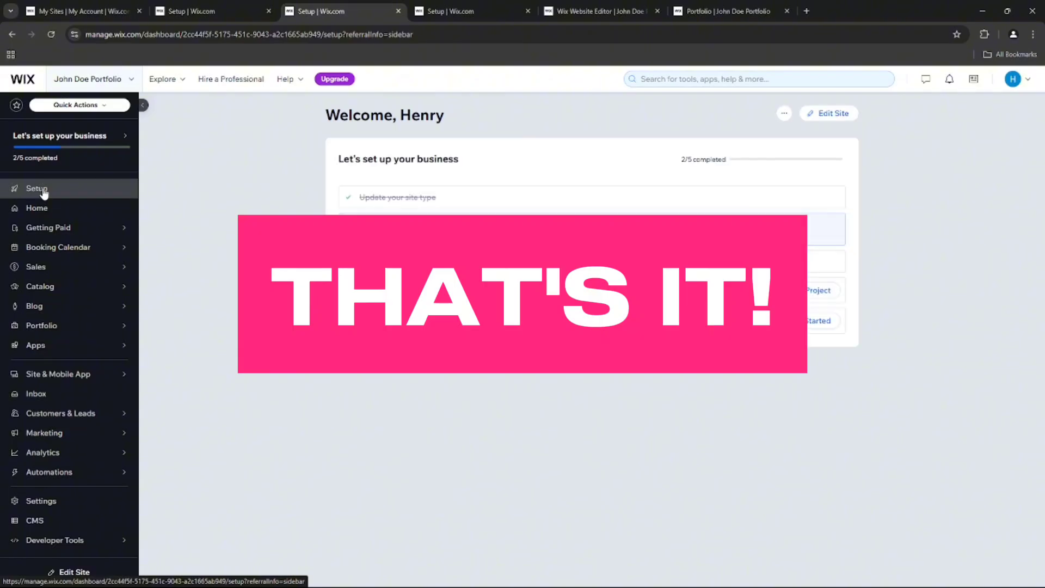
click(719, 5)
scroll(638, 257, up, 10)
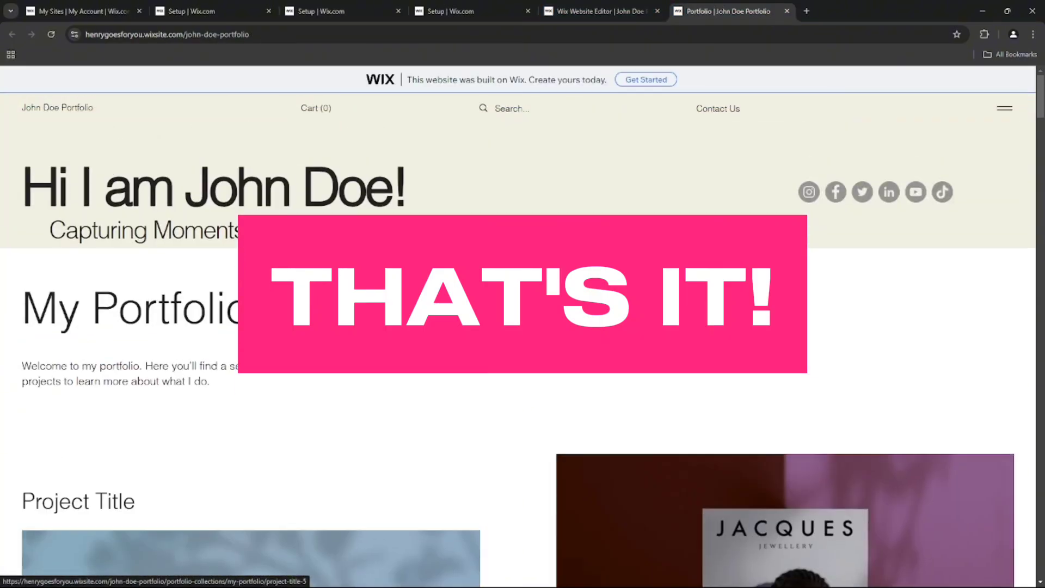